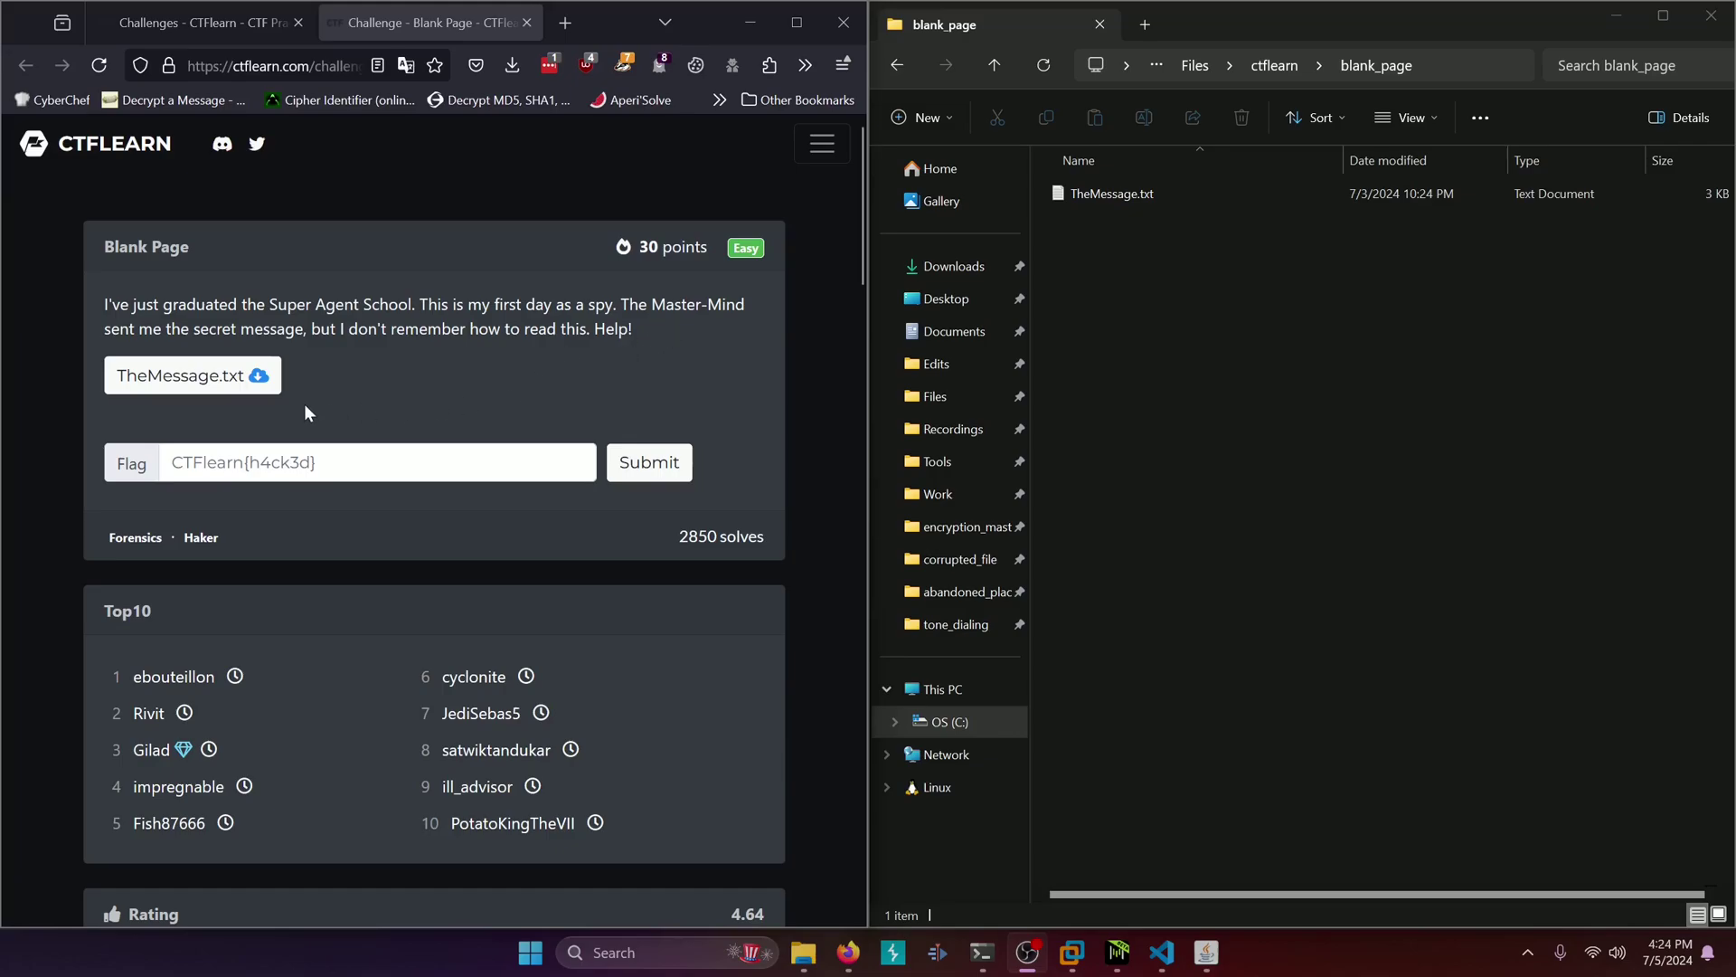
Try viewing the blank-looking TheMessage.txt, then load it into HxD instead
{"action": "left_click", "coordinate": [1144, 195]}
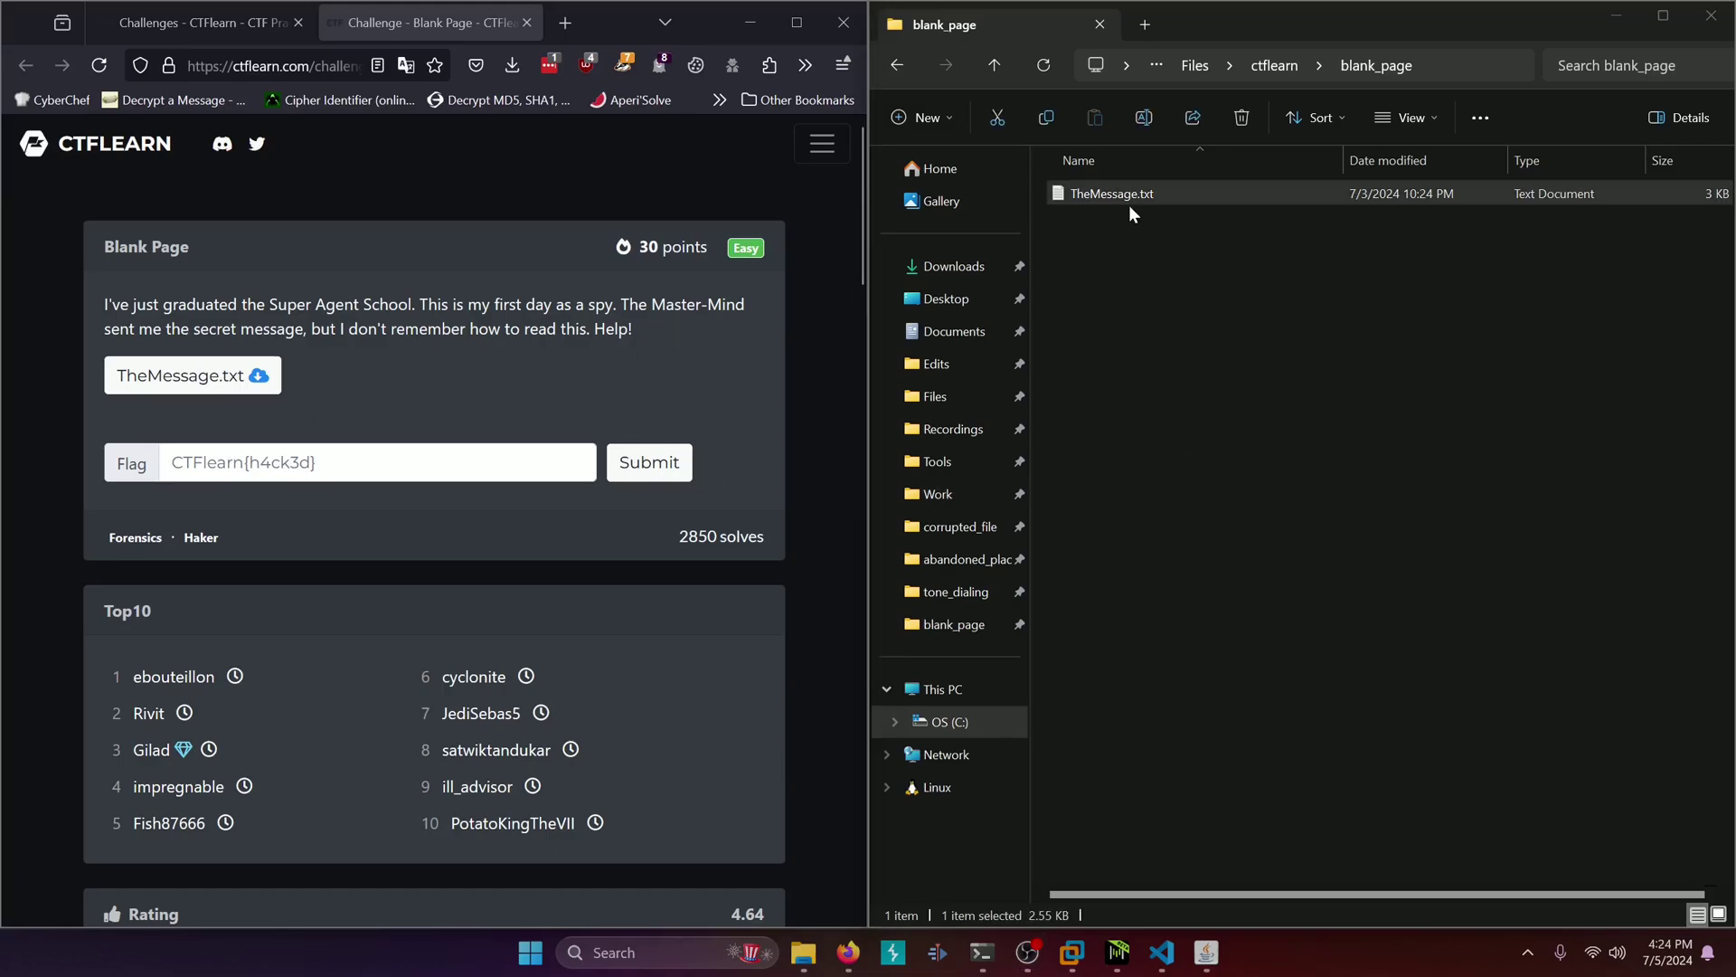
{"action": "double_click", "coordinate": [1128, 203]}
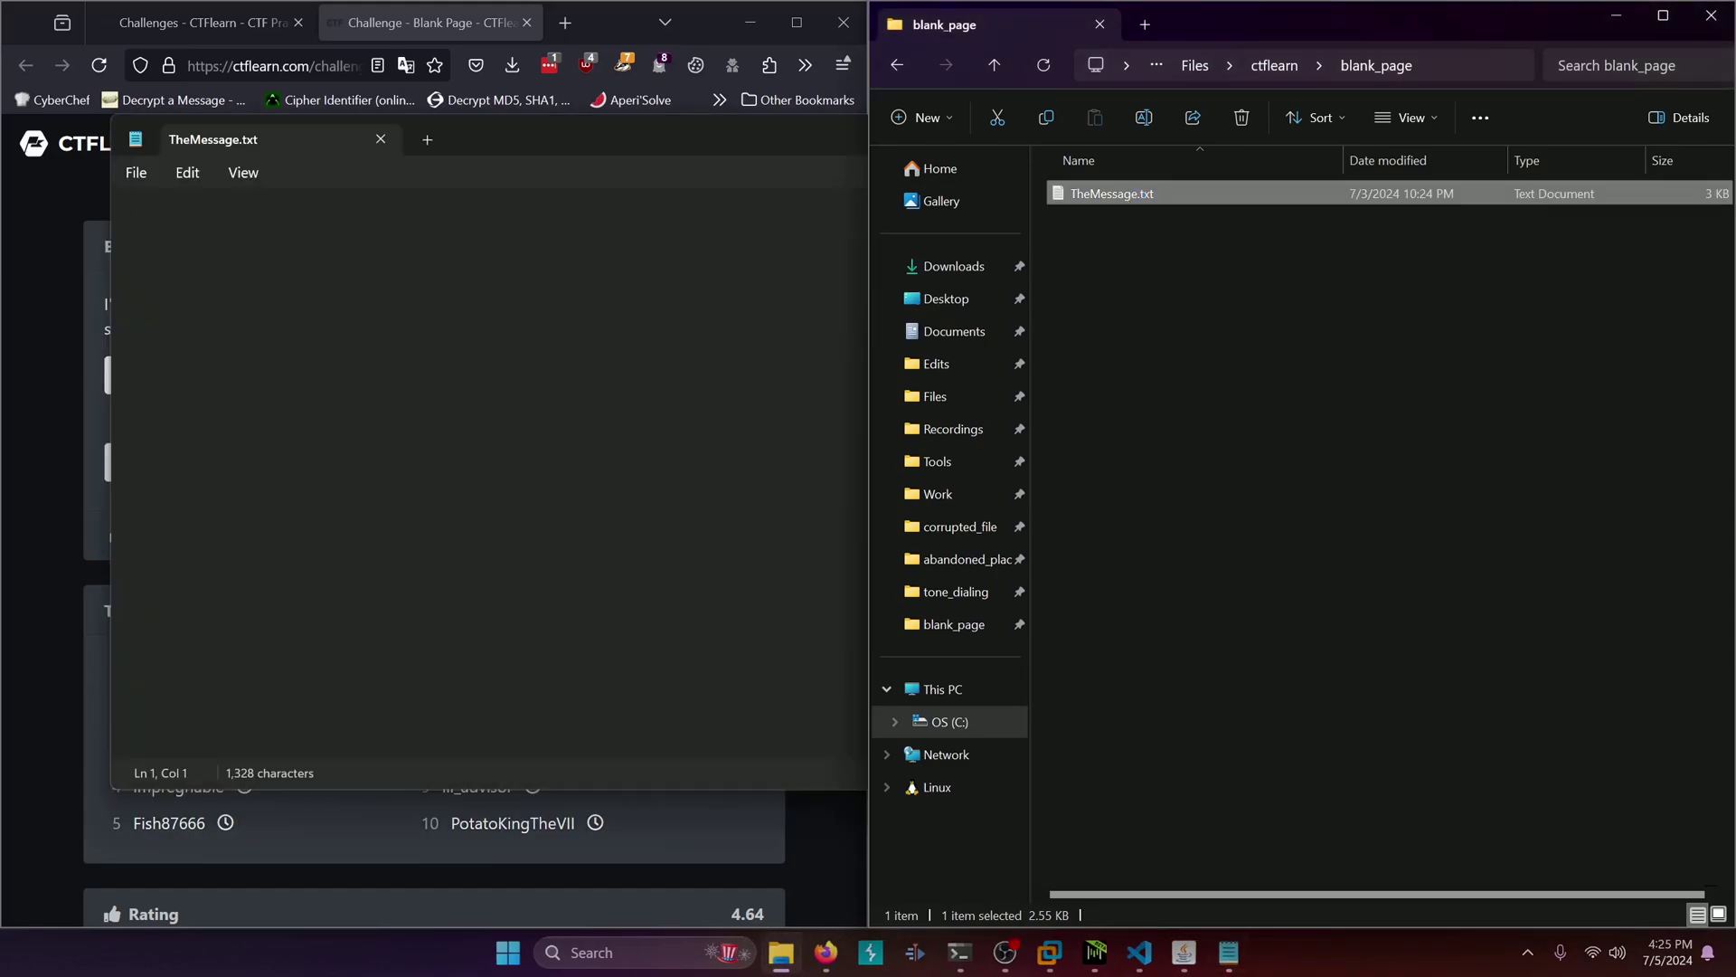
{"action": "left_click", "coordinate": [464, 250]}
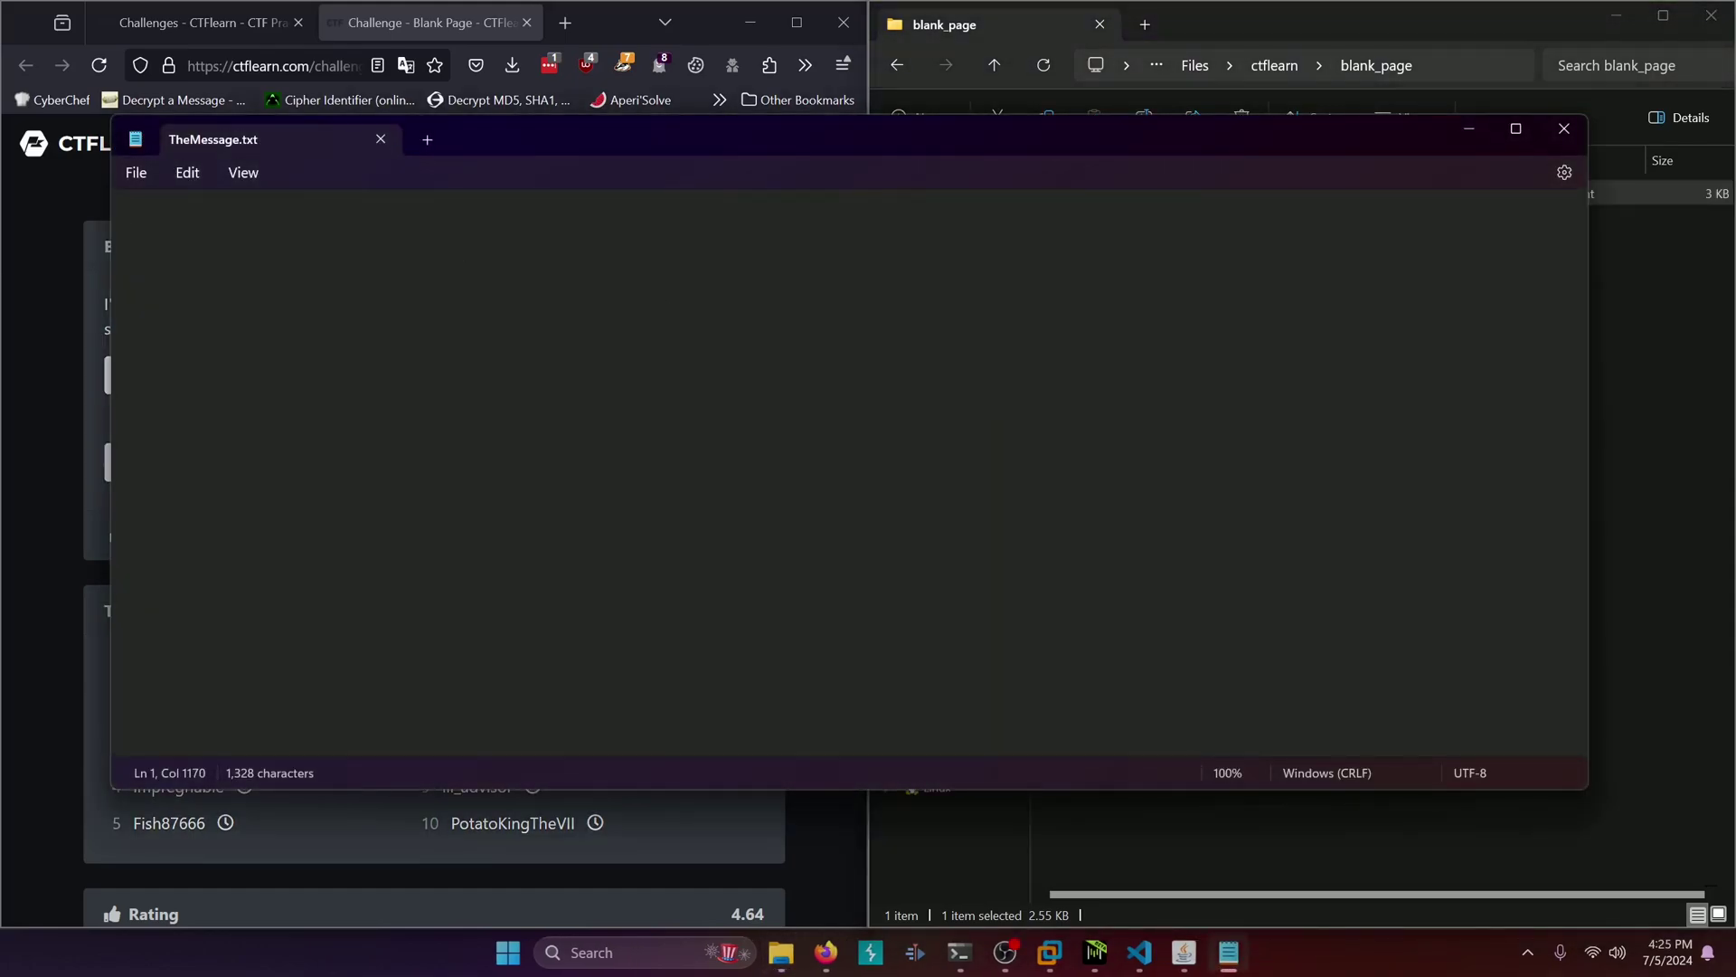
{"action": "left_click", "coordinate": [1565, 129]}
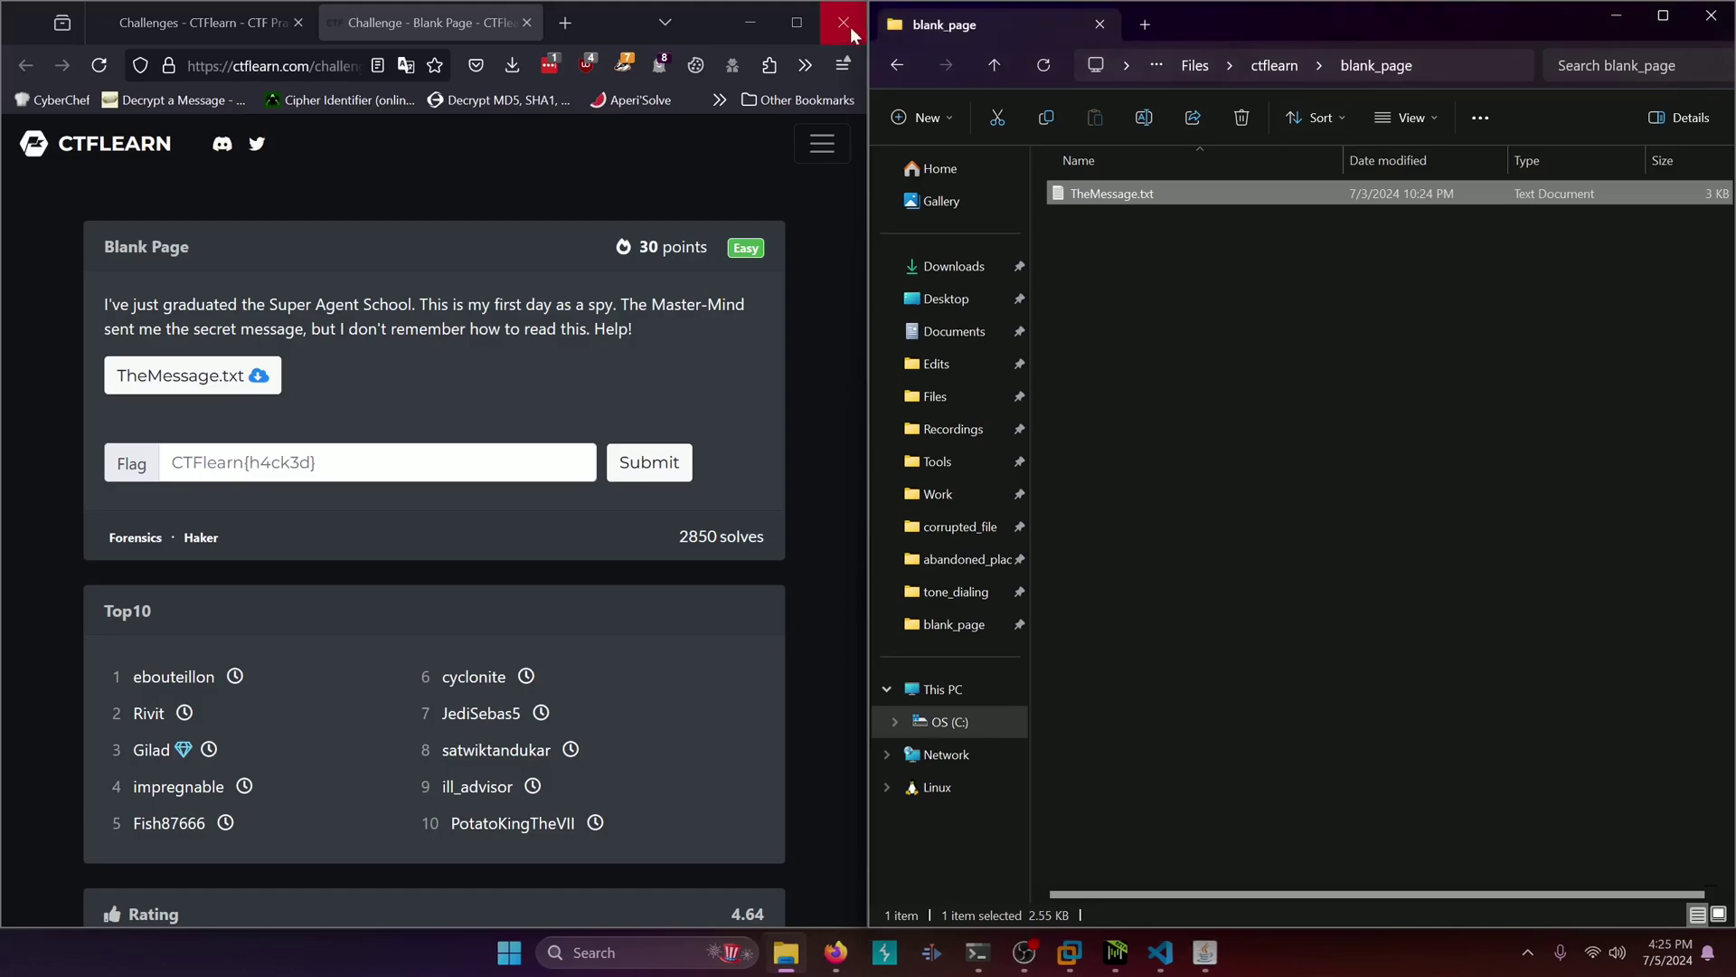
{"action": "left_click", "coordinate": [748, 23]}
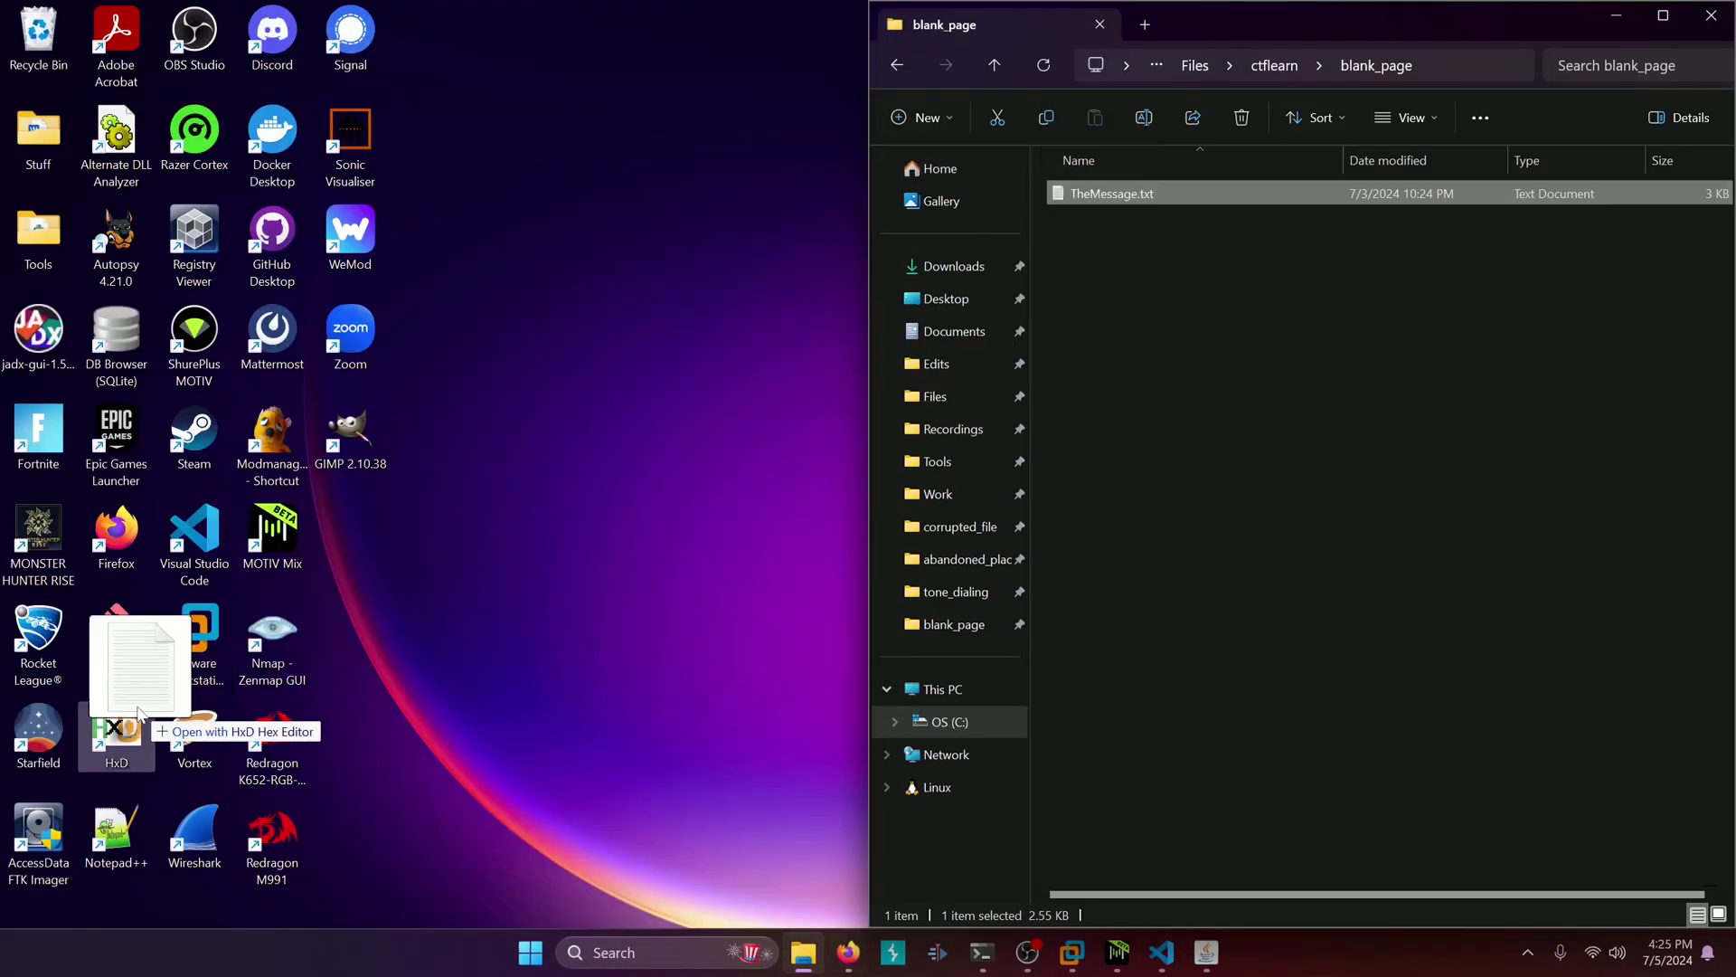
{"action": "left_click_drag", "start_coordinate": [860, 477], "coordinate": [116, 729]}
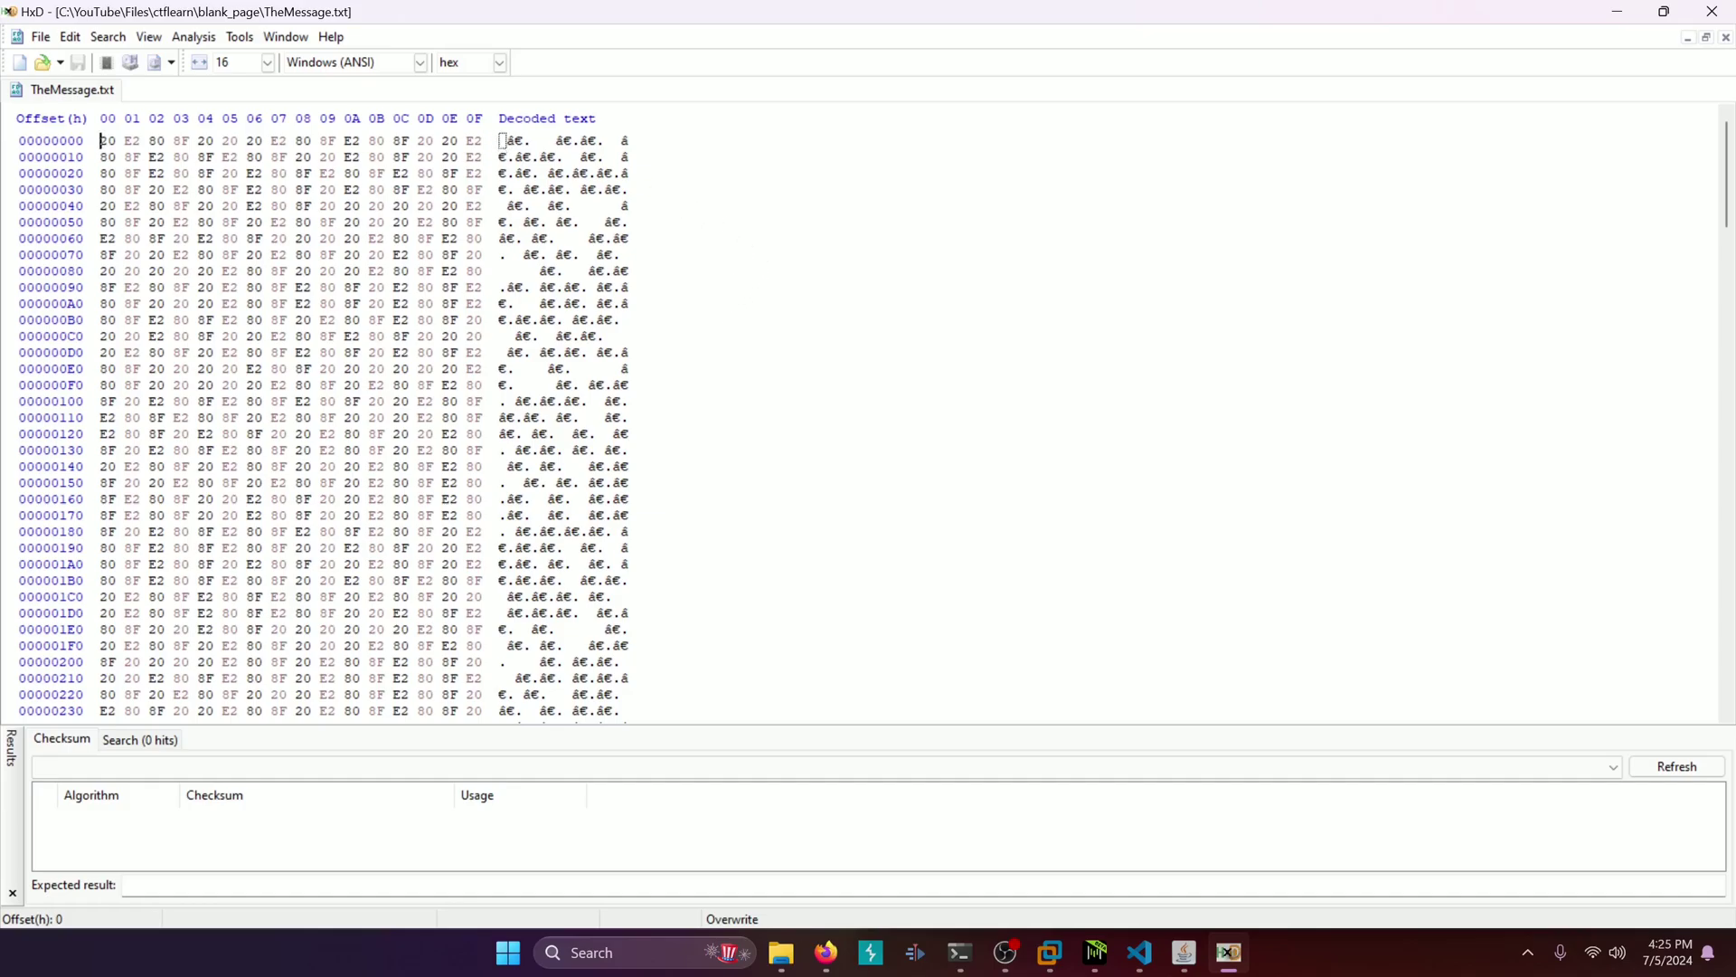
Show the text as EBCDIC and select the three-byte E2 80 8F sequence
{"action": "left_click", "coordinate": [418, 63]}
{"action": "left_click", "coordinate": [386, 140]}
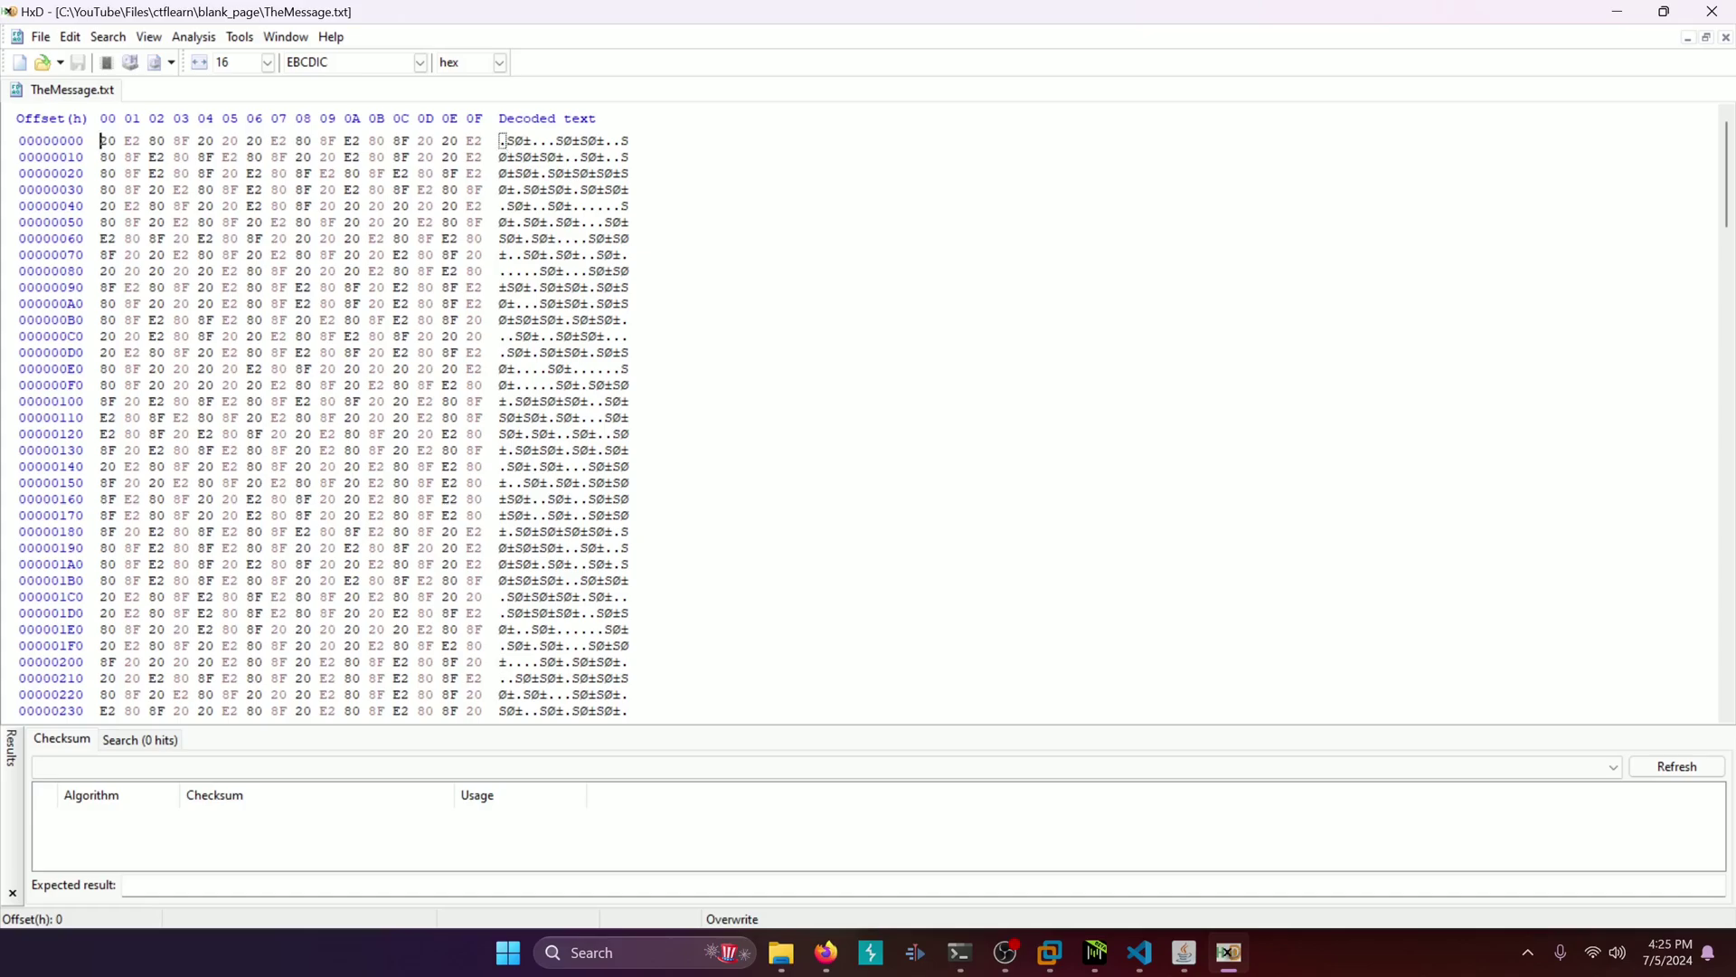
{"action": "key", "text": "shift+Right"}
{"action": "key", "text": "Right"}
{"action": "key", "text": "Left"}
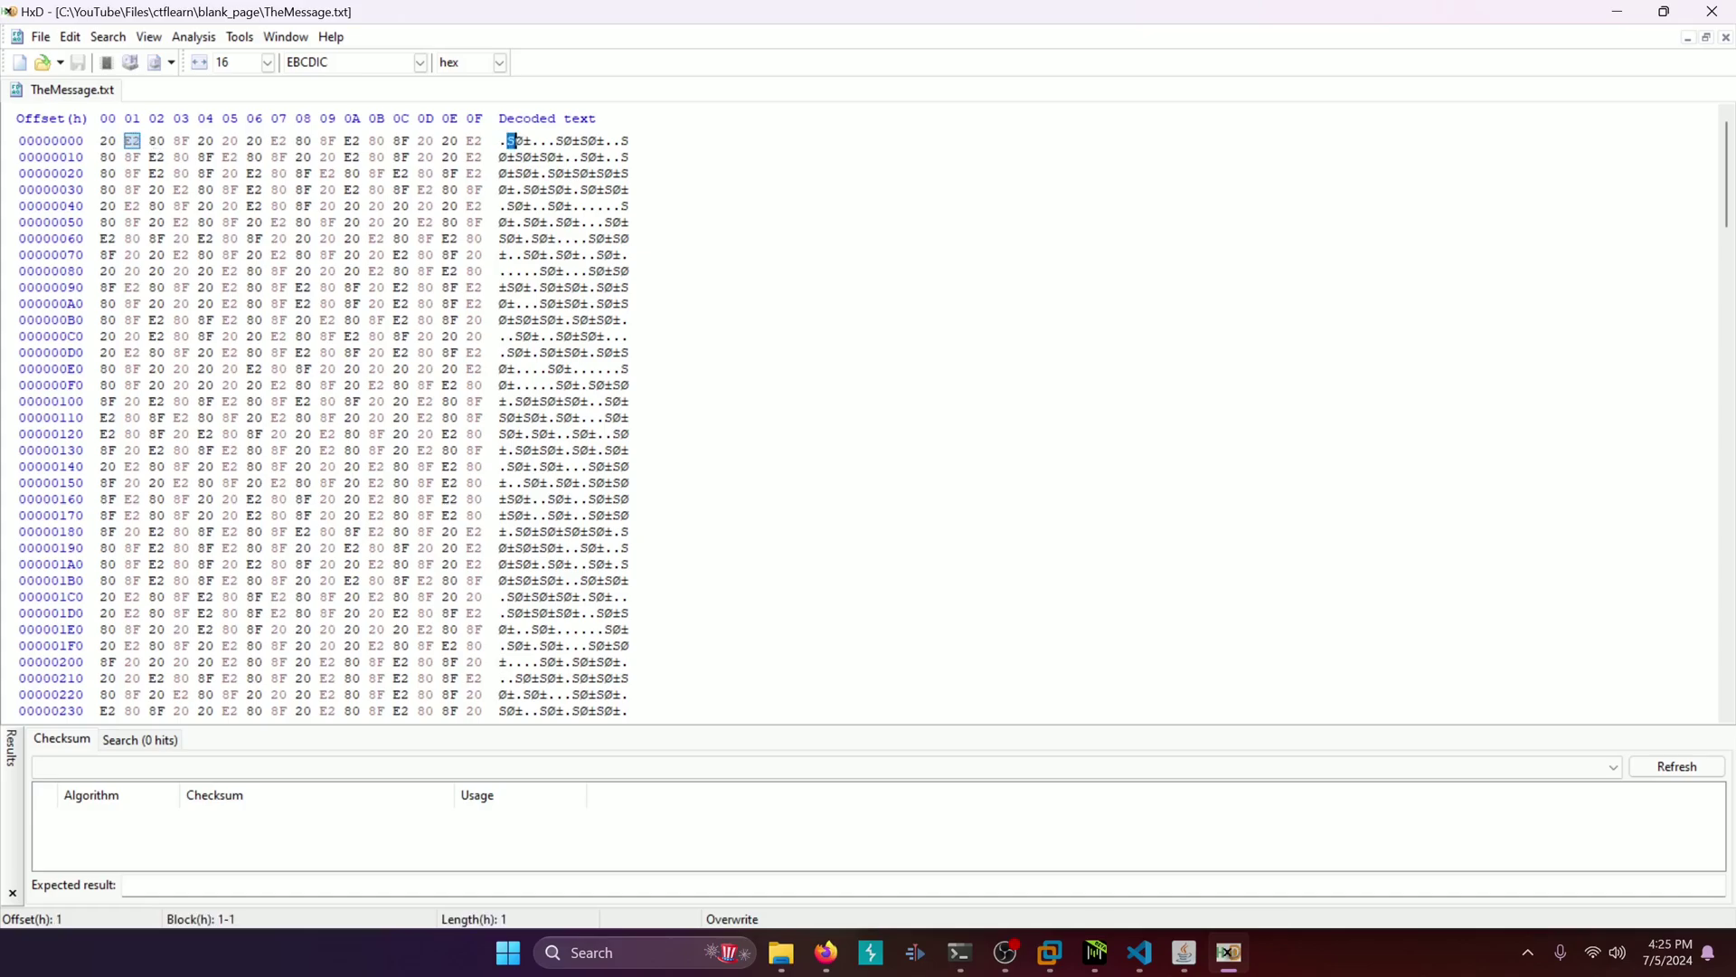
{"action": "key", "text": "shift+Right"}
{"action": "key", "text": "shift+Right"}
{"action": "key", "text": "shift+Right"}
{"action": "left_click", "coordinate": [516, 157]}
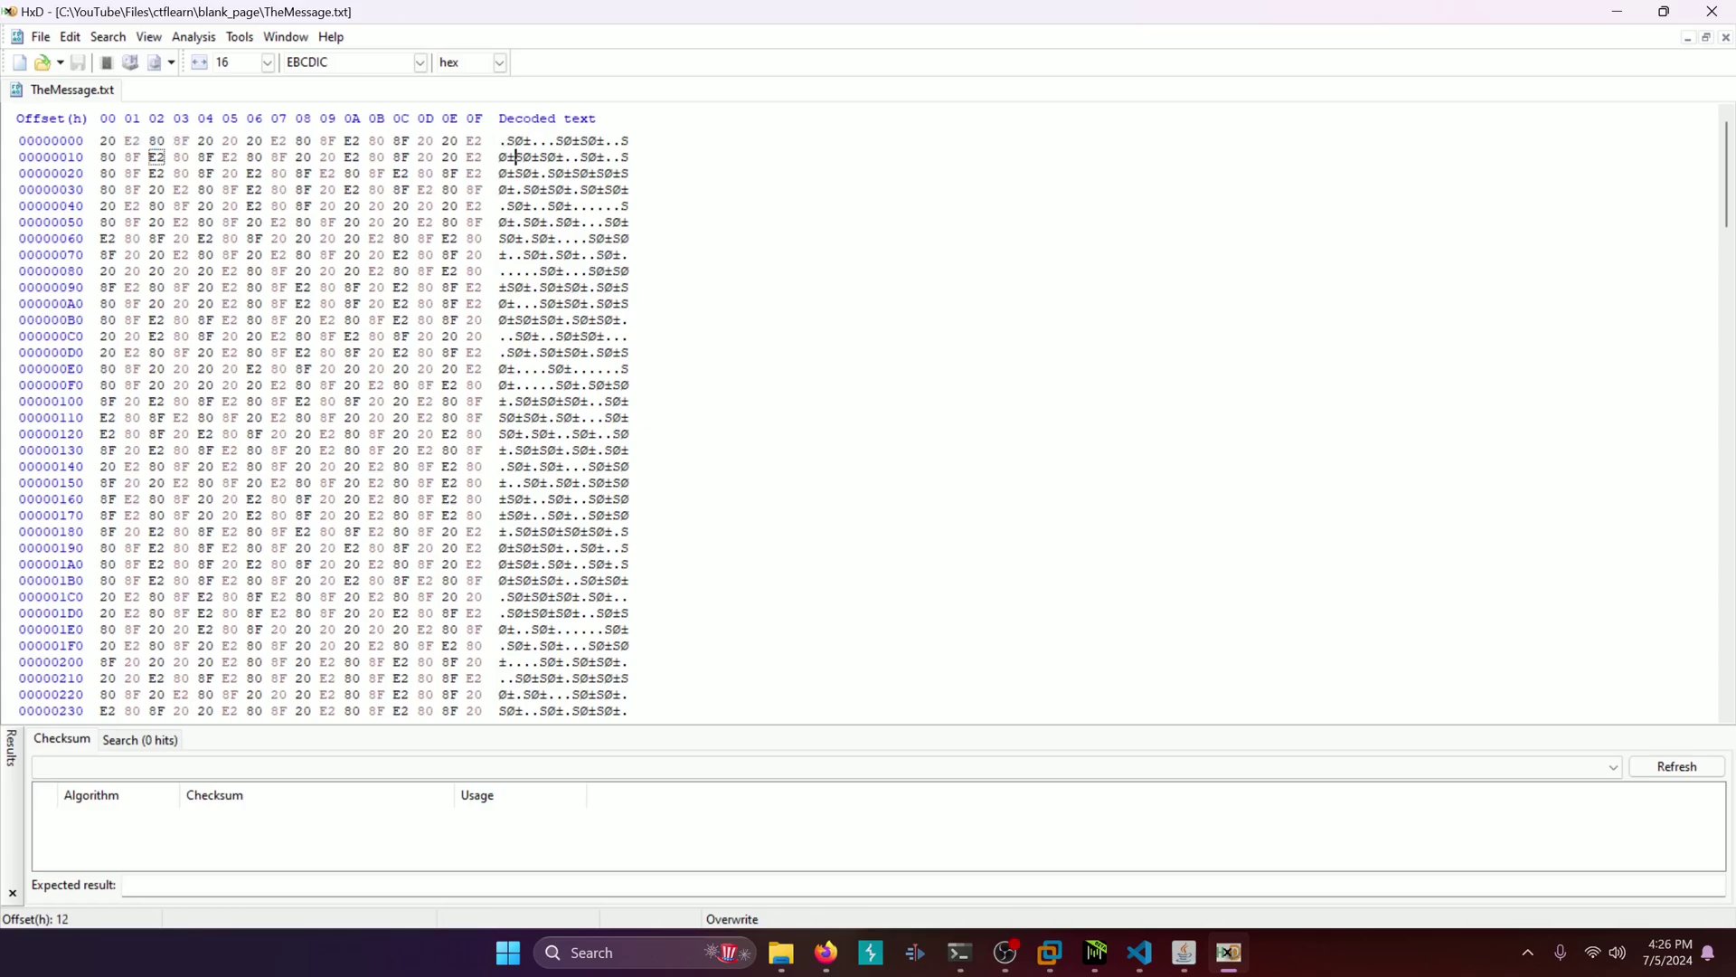
Hex-replace every 20 byte with 30 across the whole file (682 replacements)
{"action": "left_click", "coordinate": [116, 38]}
{"action": "left_click", "coordinate": [154, 85]}
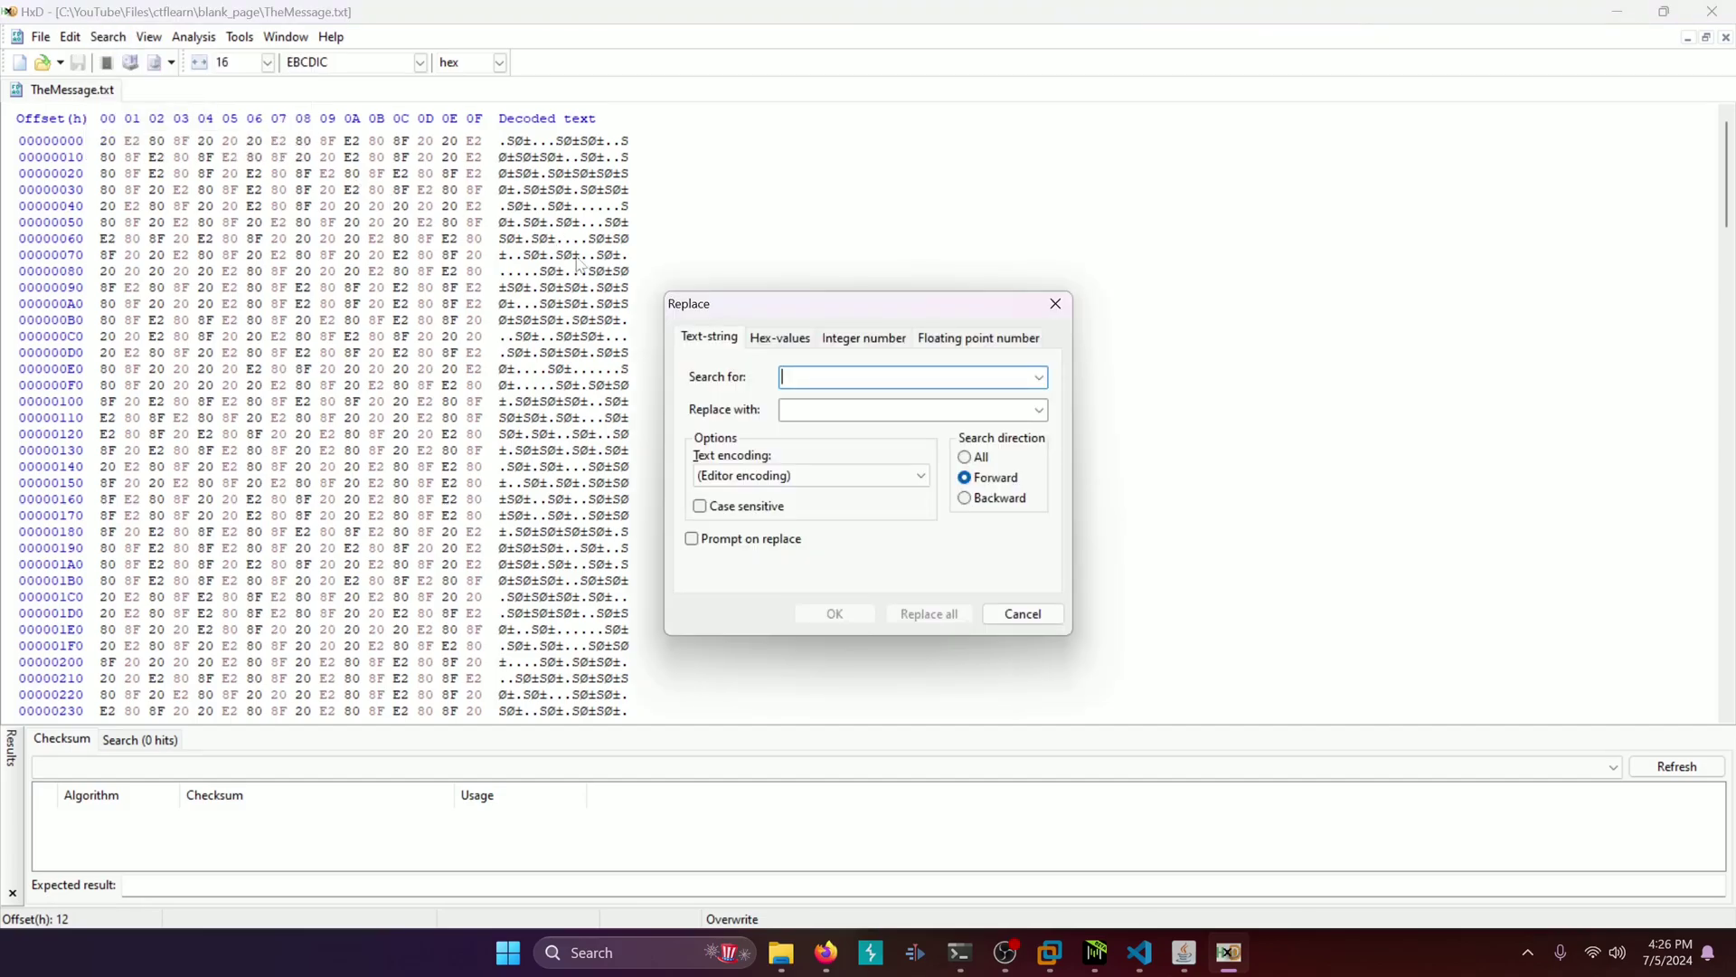
{"action": "left_click", "coordinate": [784, 339]}
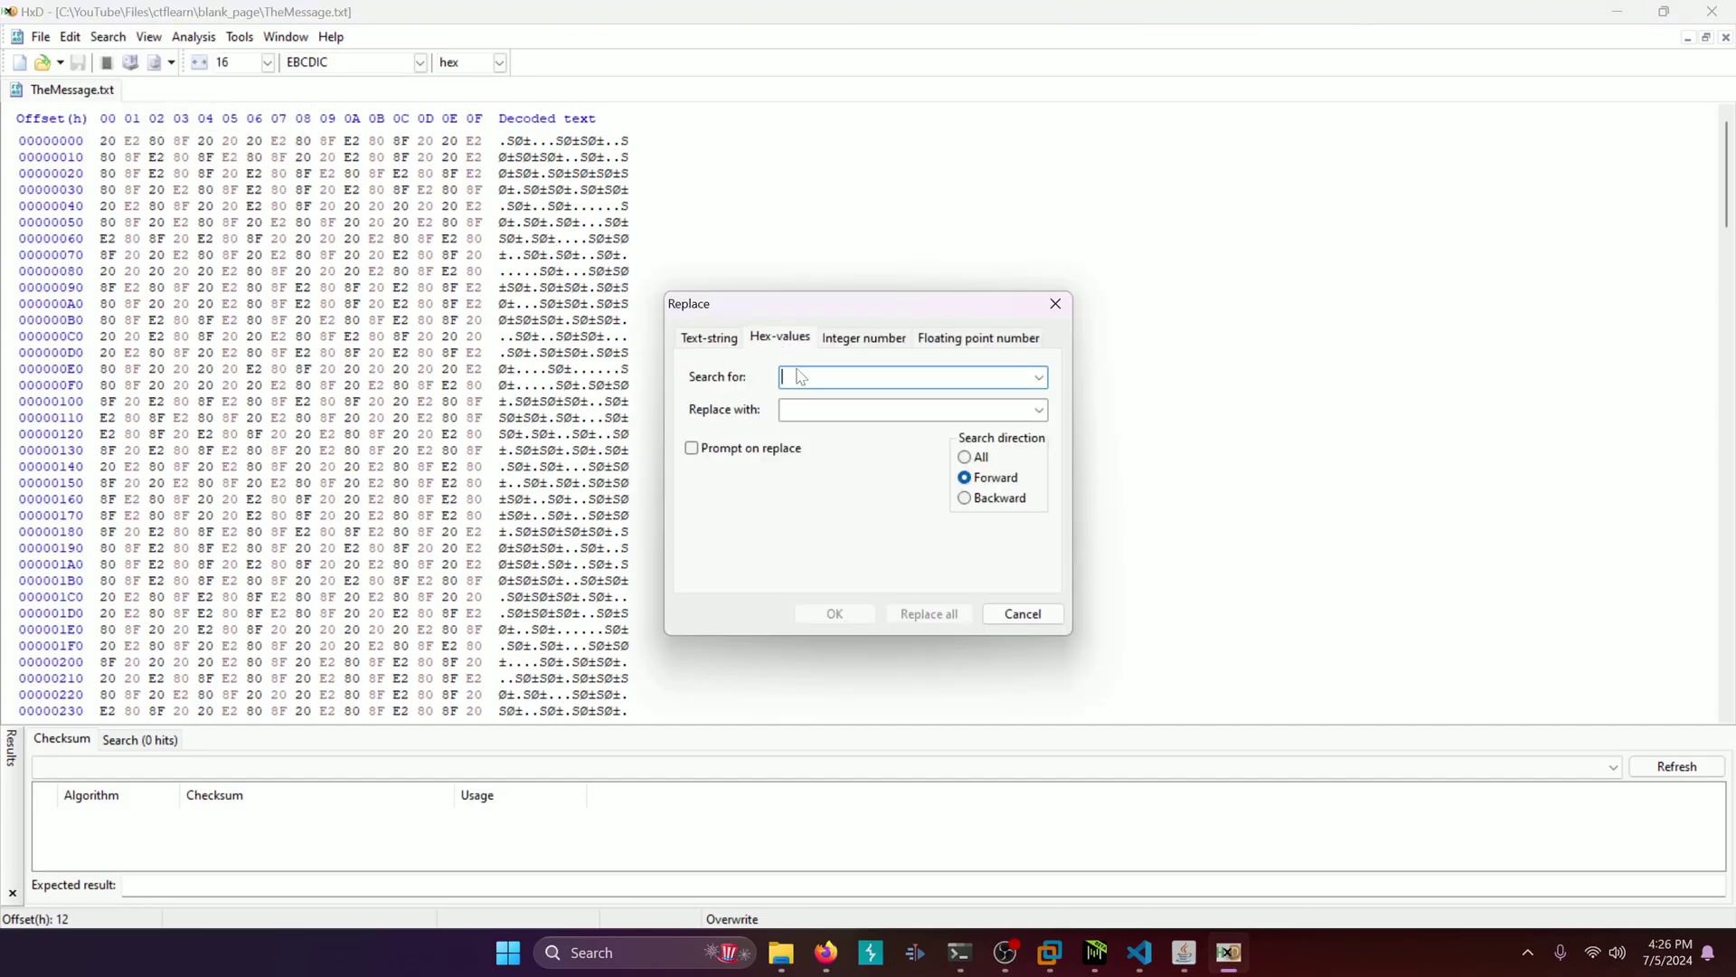
{"action": "type", "text": "20"}
{"action": "type", "text": "30"}
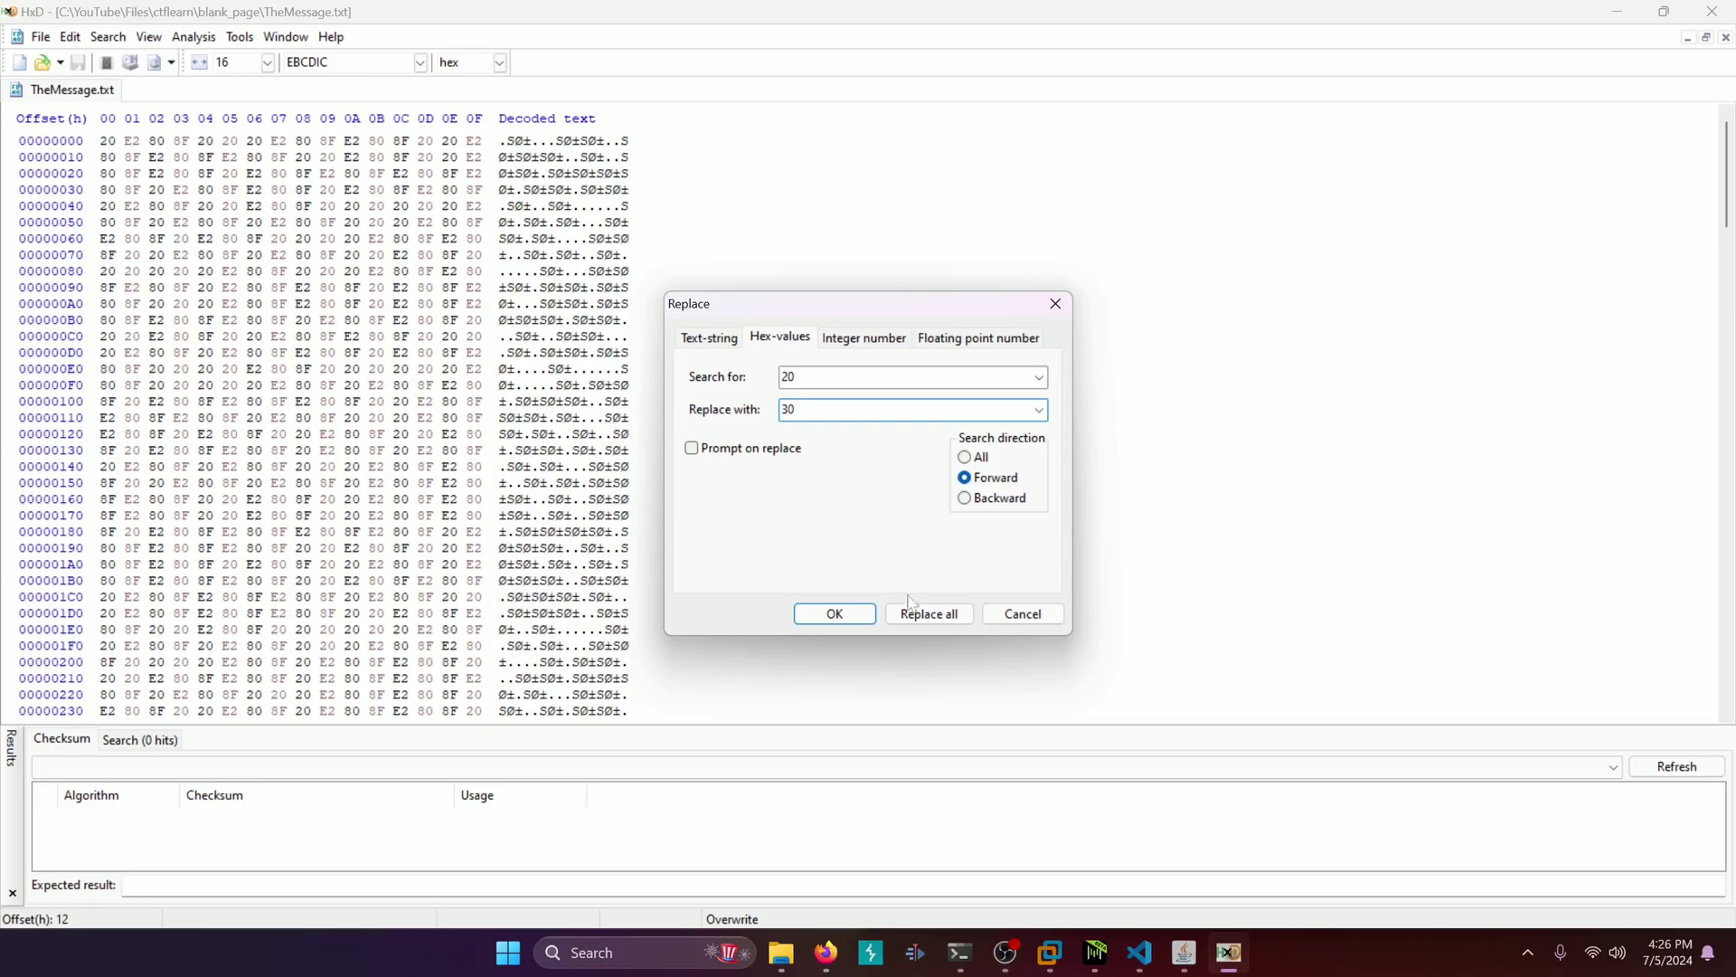
{"action": "left_click", "coordinate": [974, 458]}
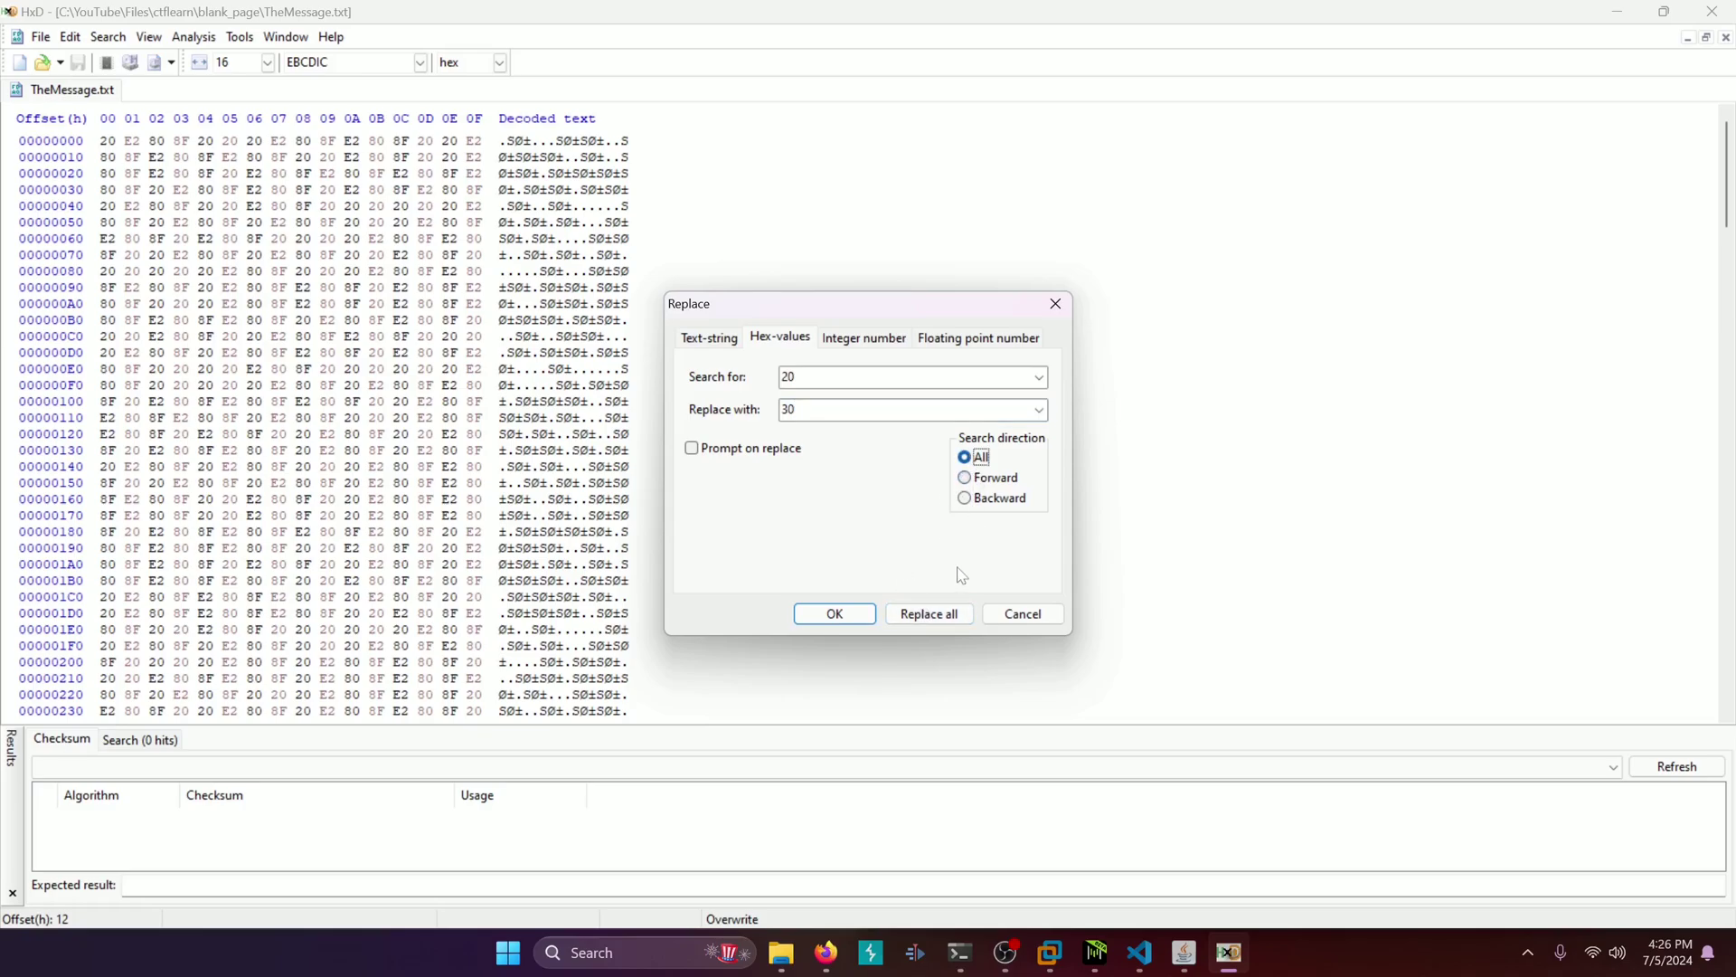
{"action": "left_click", "coordinate": [929, 615]}
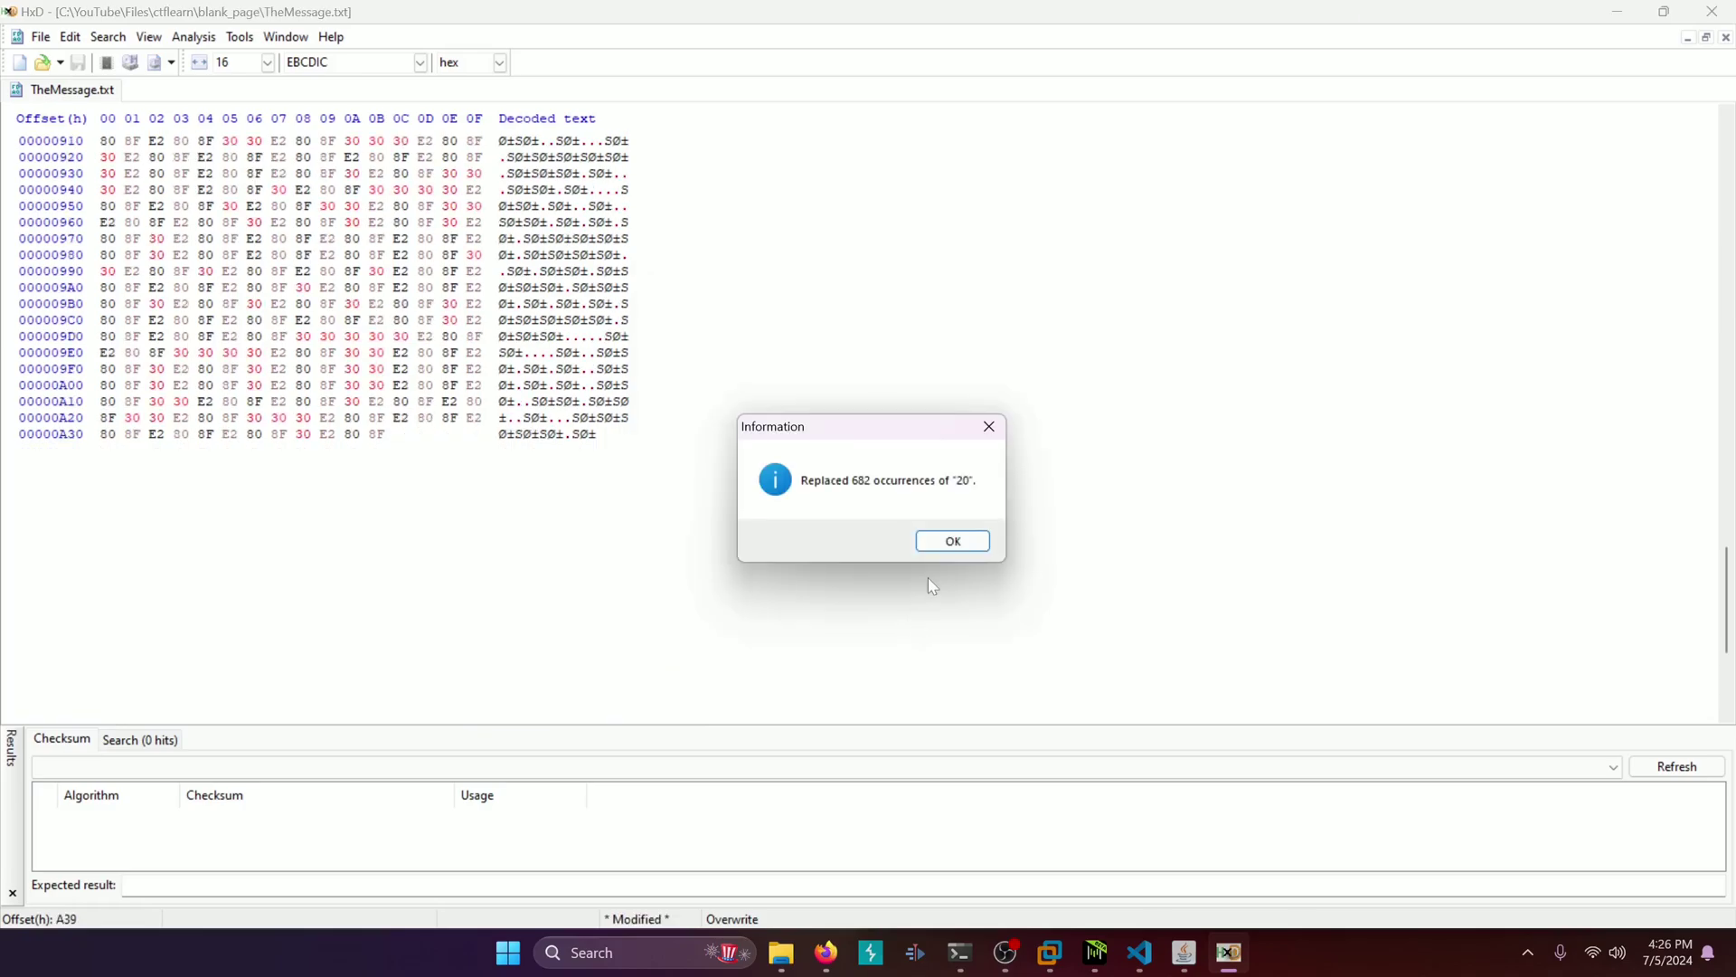
{"action": "left_click", "coordinate": [954, 541]}
{"action": "scroll", "coordinate": [791, 392], "scroll_direction": "up", "scroll_amount": 20}
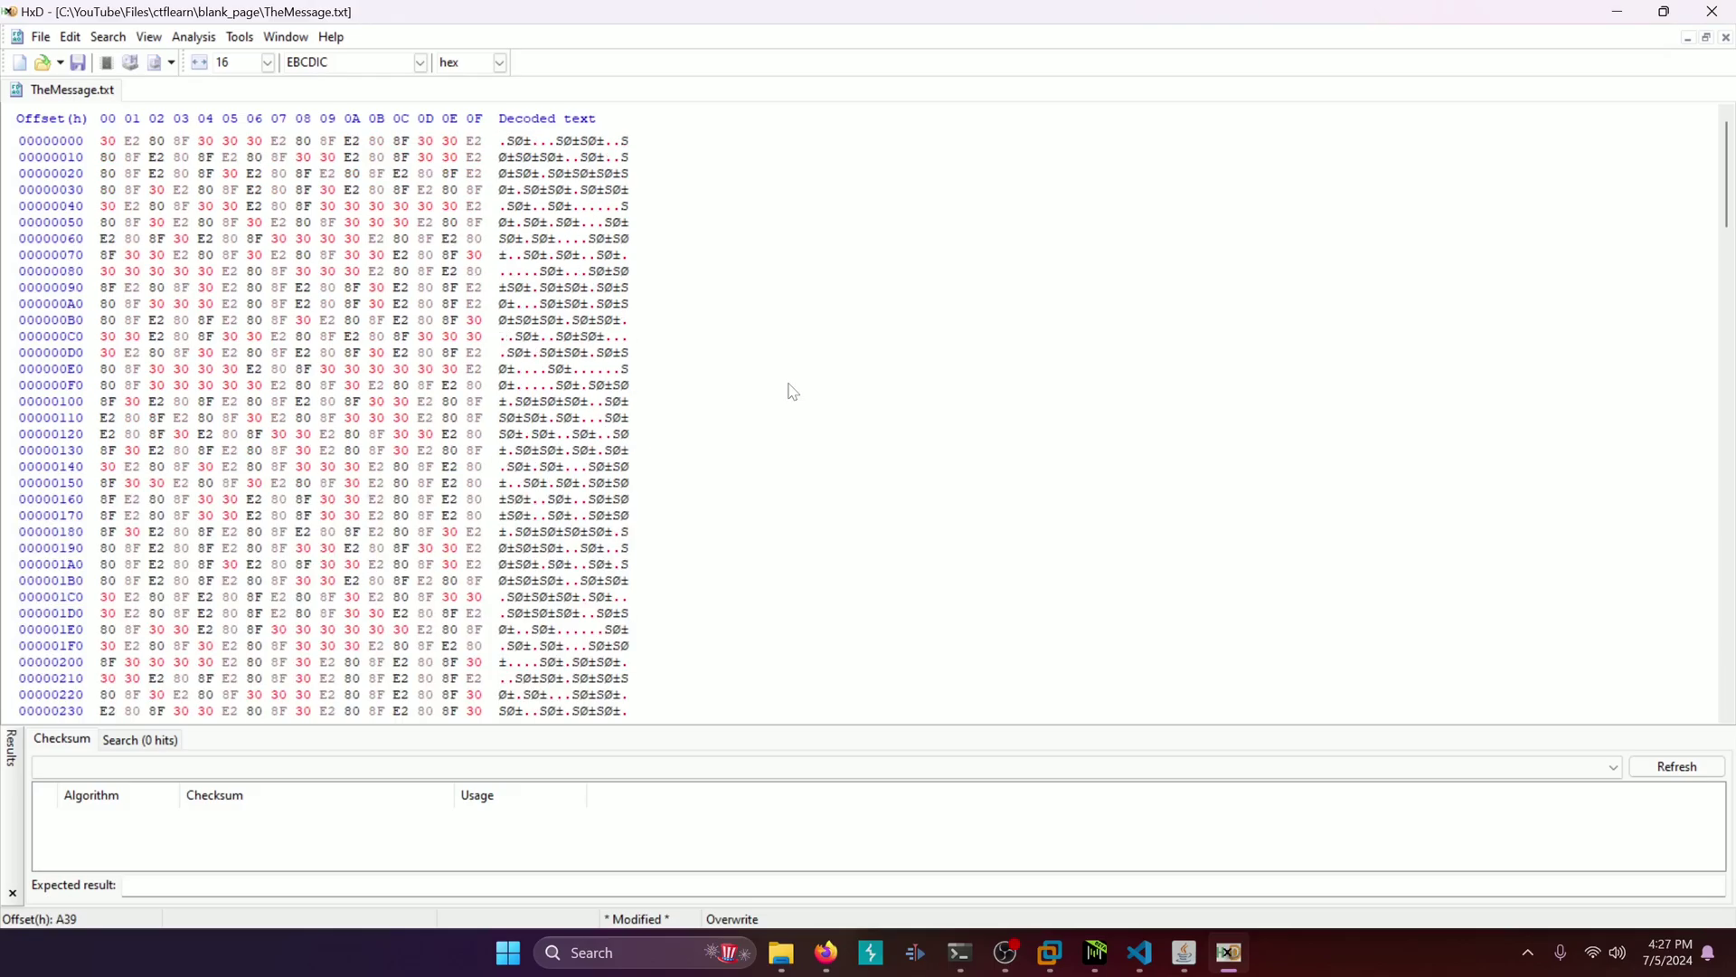
Hex-replace all E2 80 8F sequences with 31, accepting the file-size change
{"action": "key", "text": "ctrl+r"}
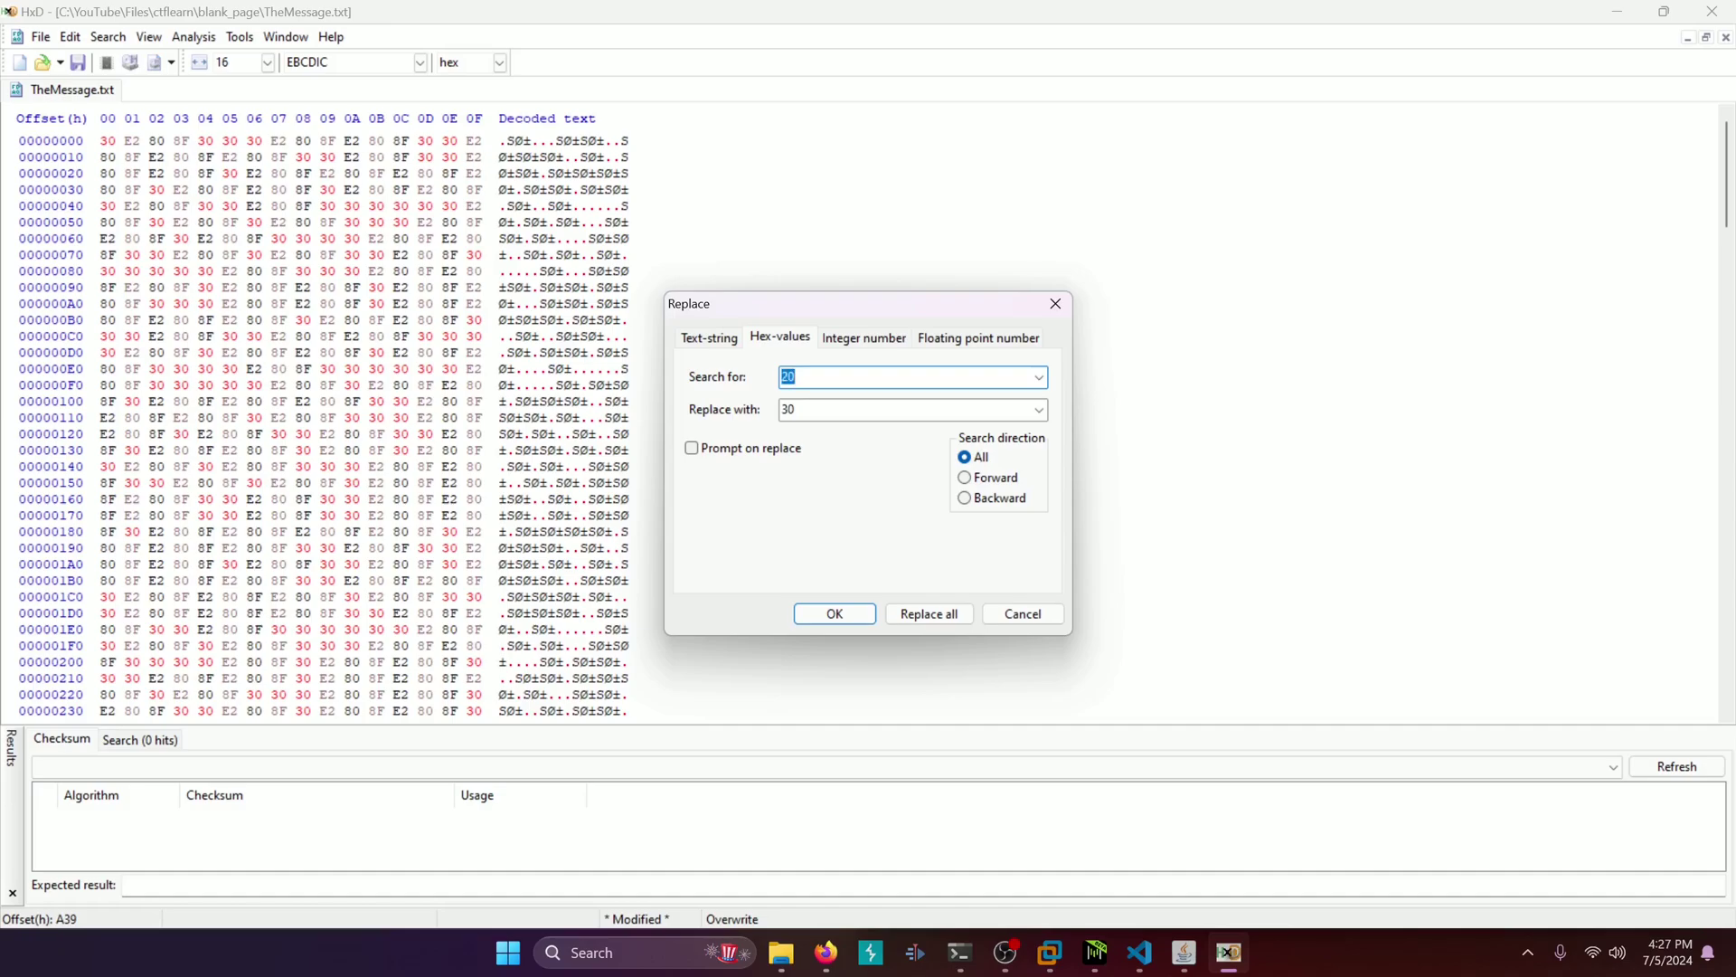
{"action": "type", "text": "e2808f"}
{"action": "key", "text": "Tab"}
{"action": "type", "text": "31"}
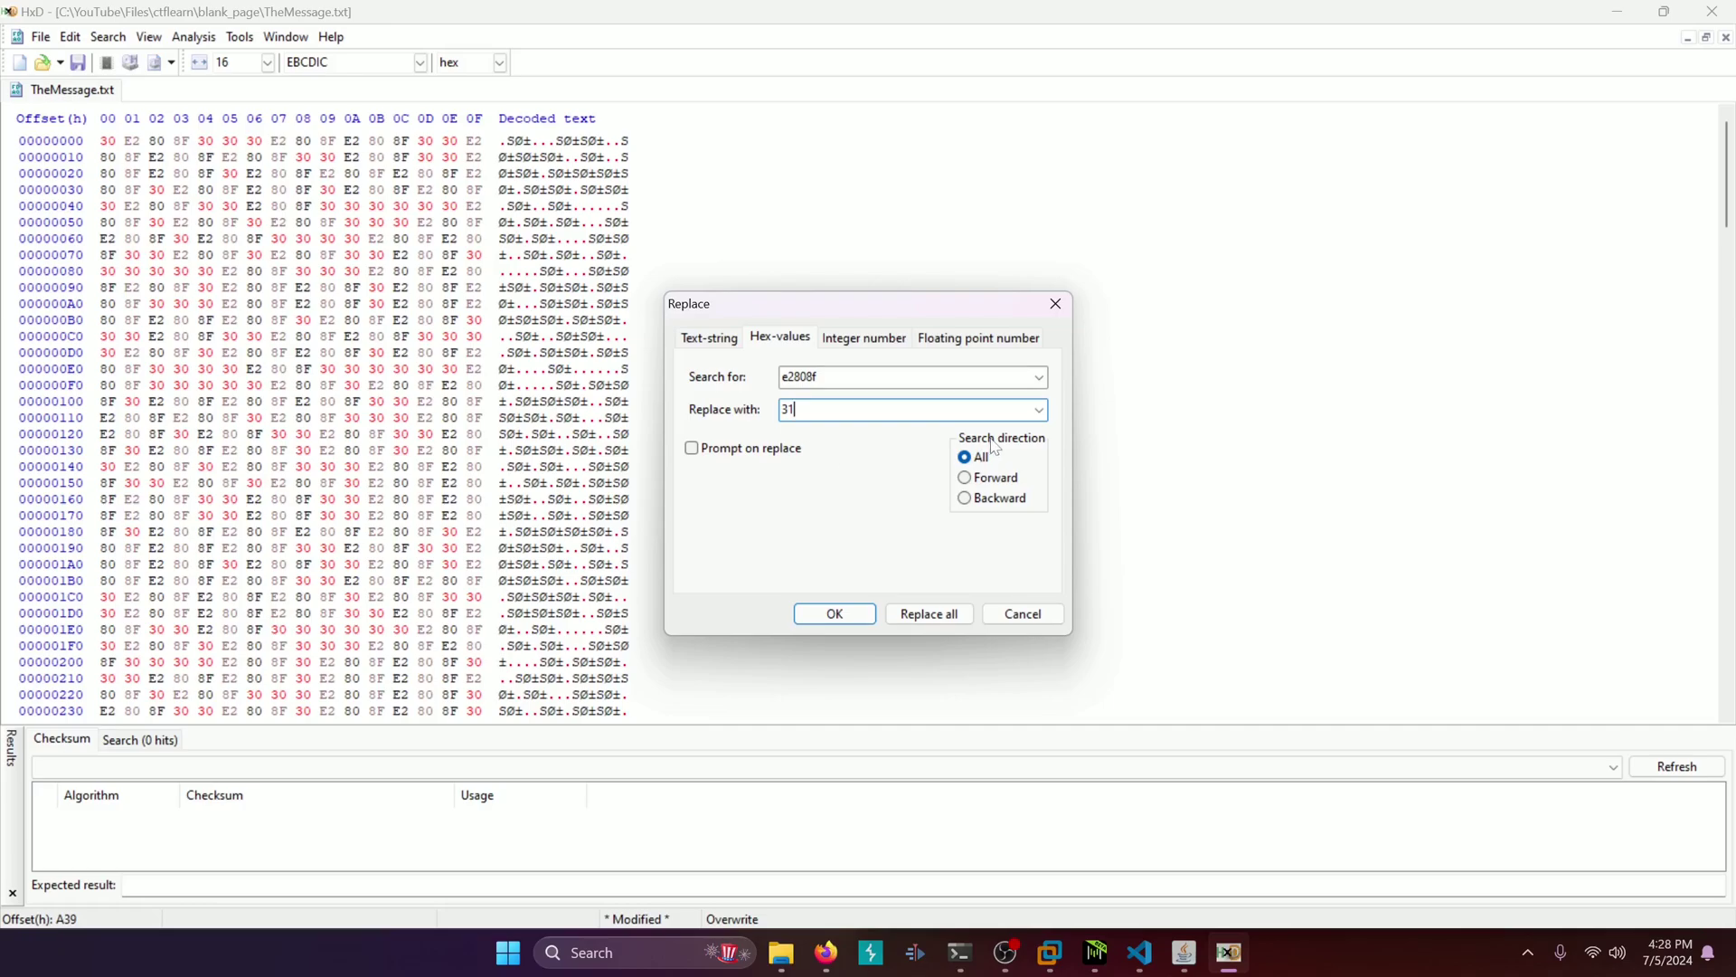
{"action": "left_click", "coordinate": [923, 617]}
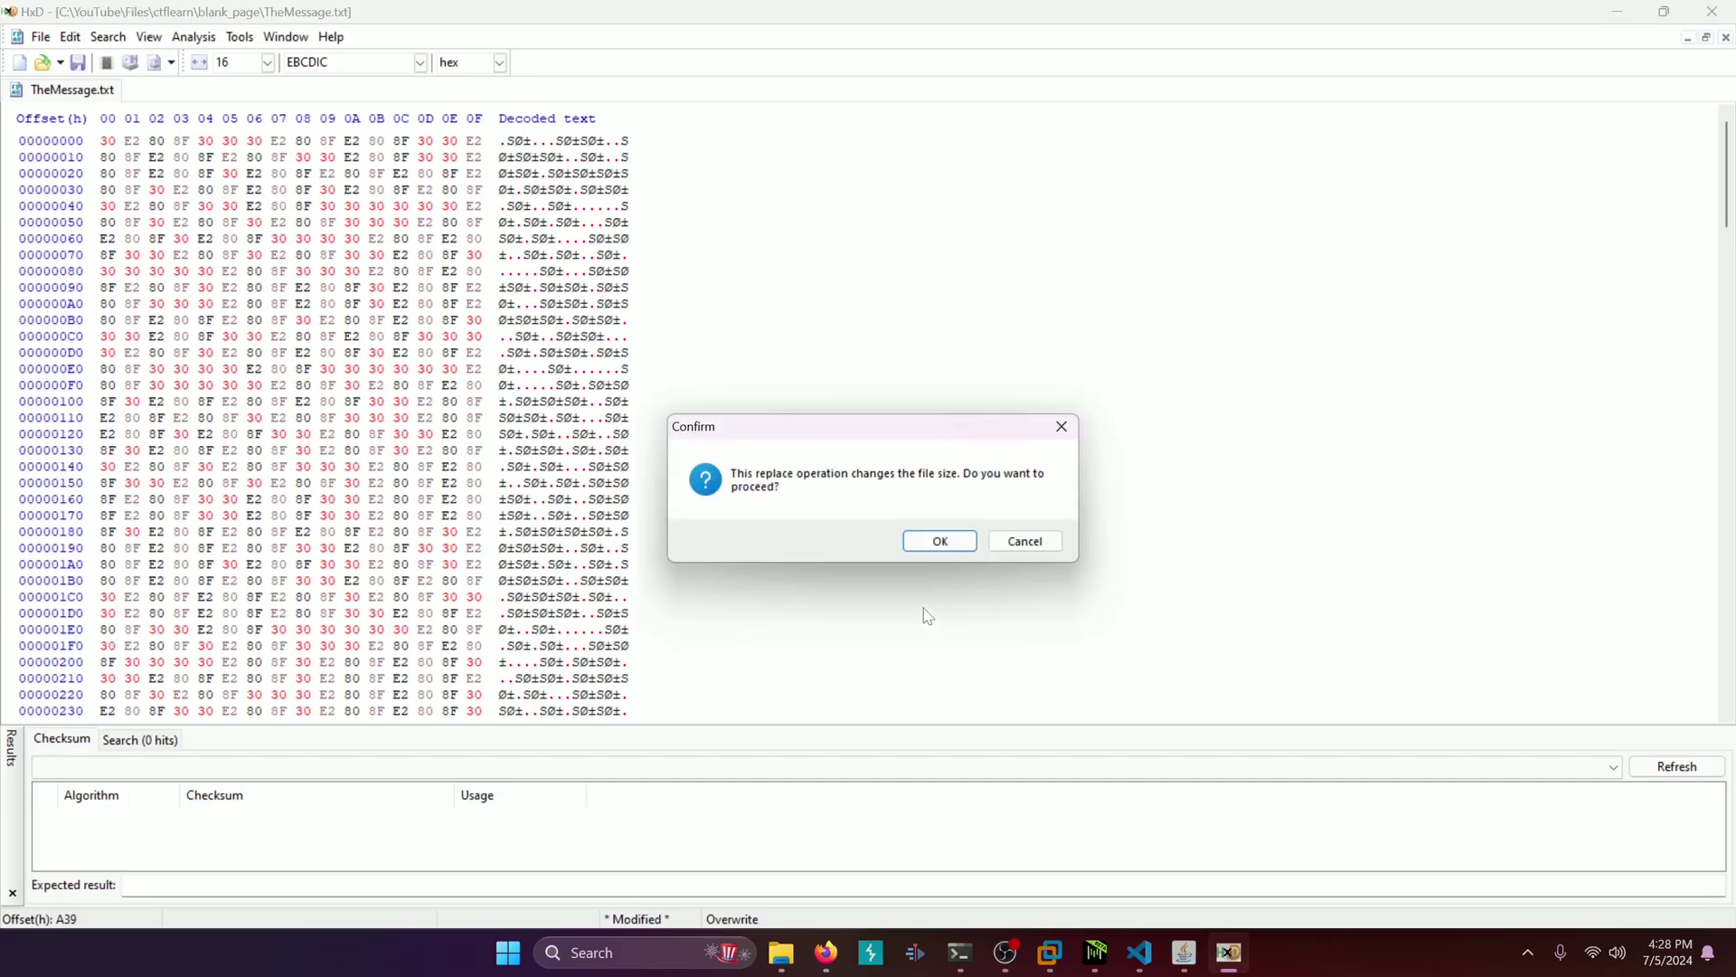
{"action": "left_click", "coordinate": [938, 543]}
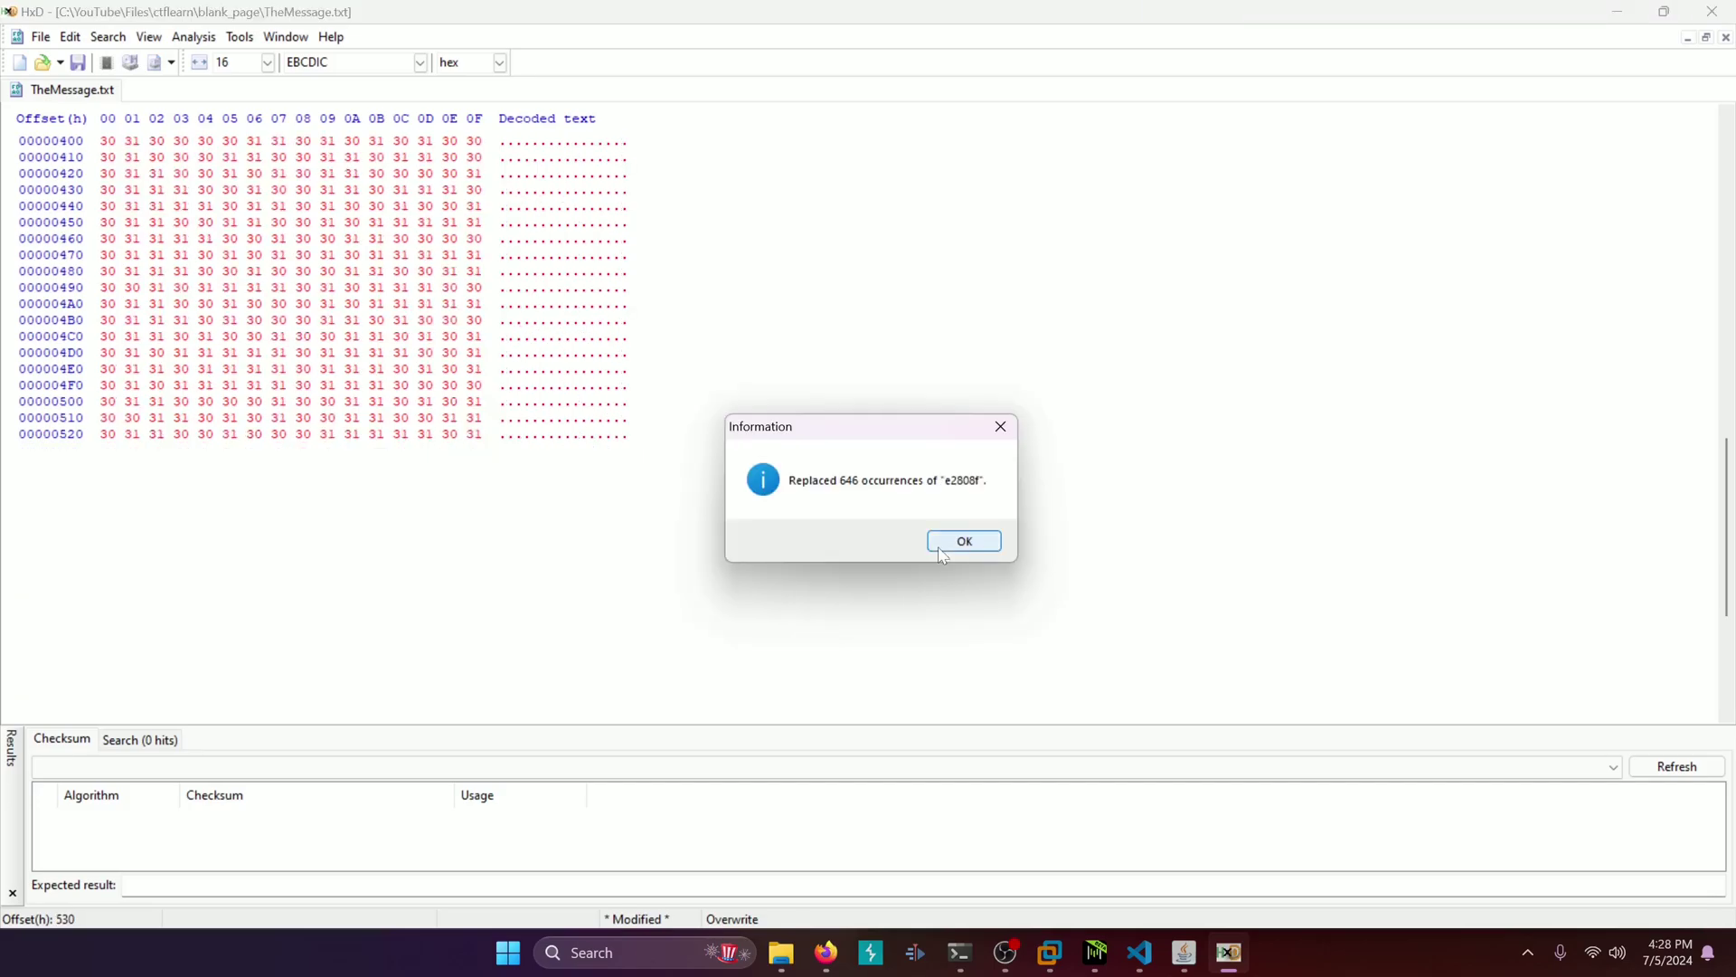
Dismiss the 646-replacement report and decode the file as Windows (ANSI) text
{"action": "left_click", "coordinate": [941, 546]}
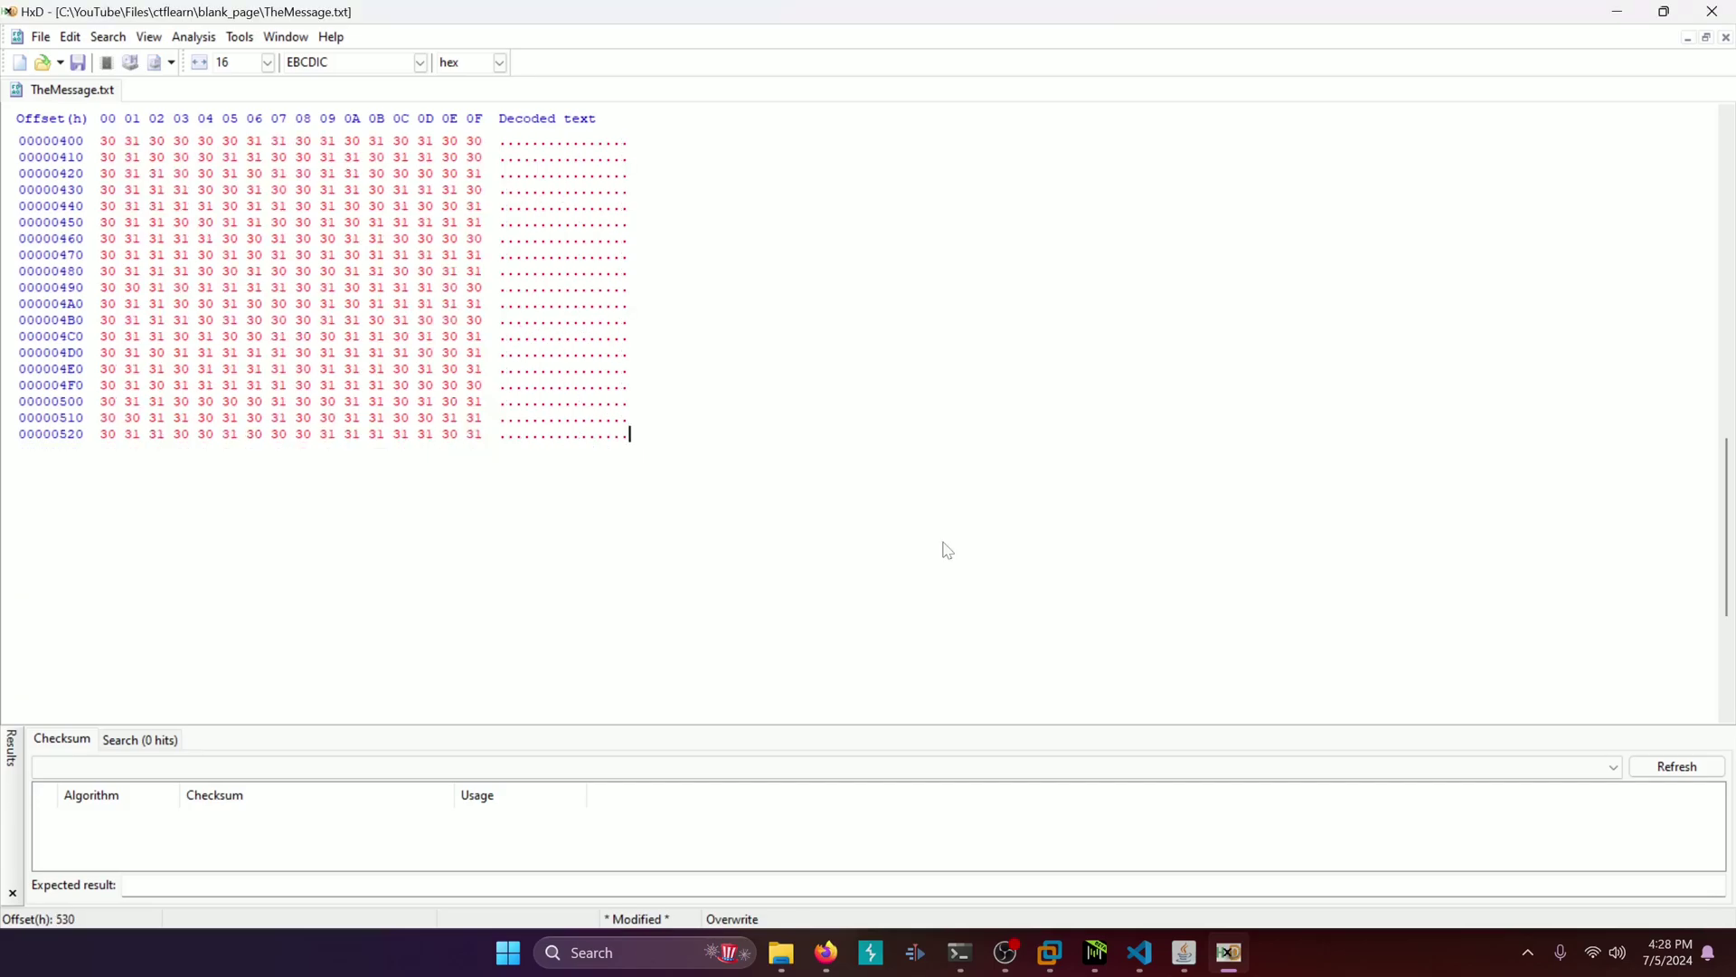
{"action": "left_click", "coordinate": [420, 64]}
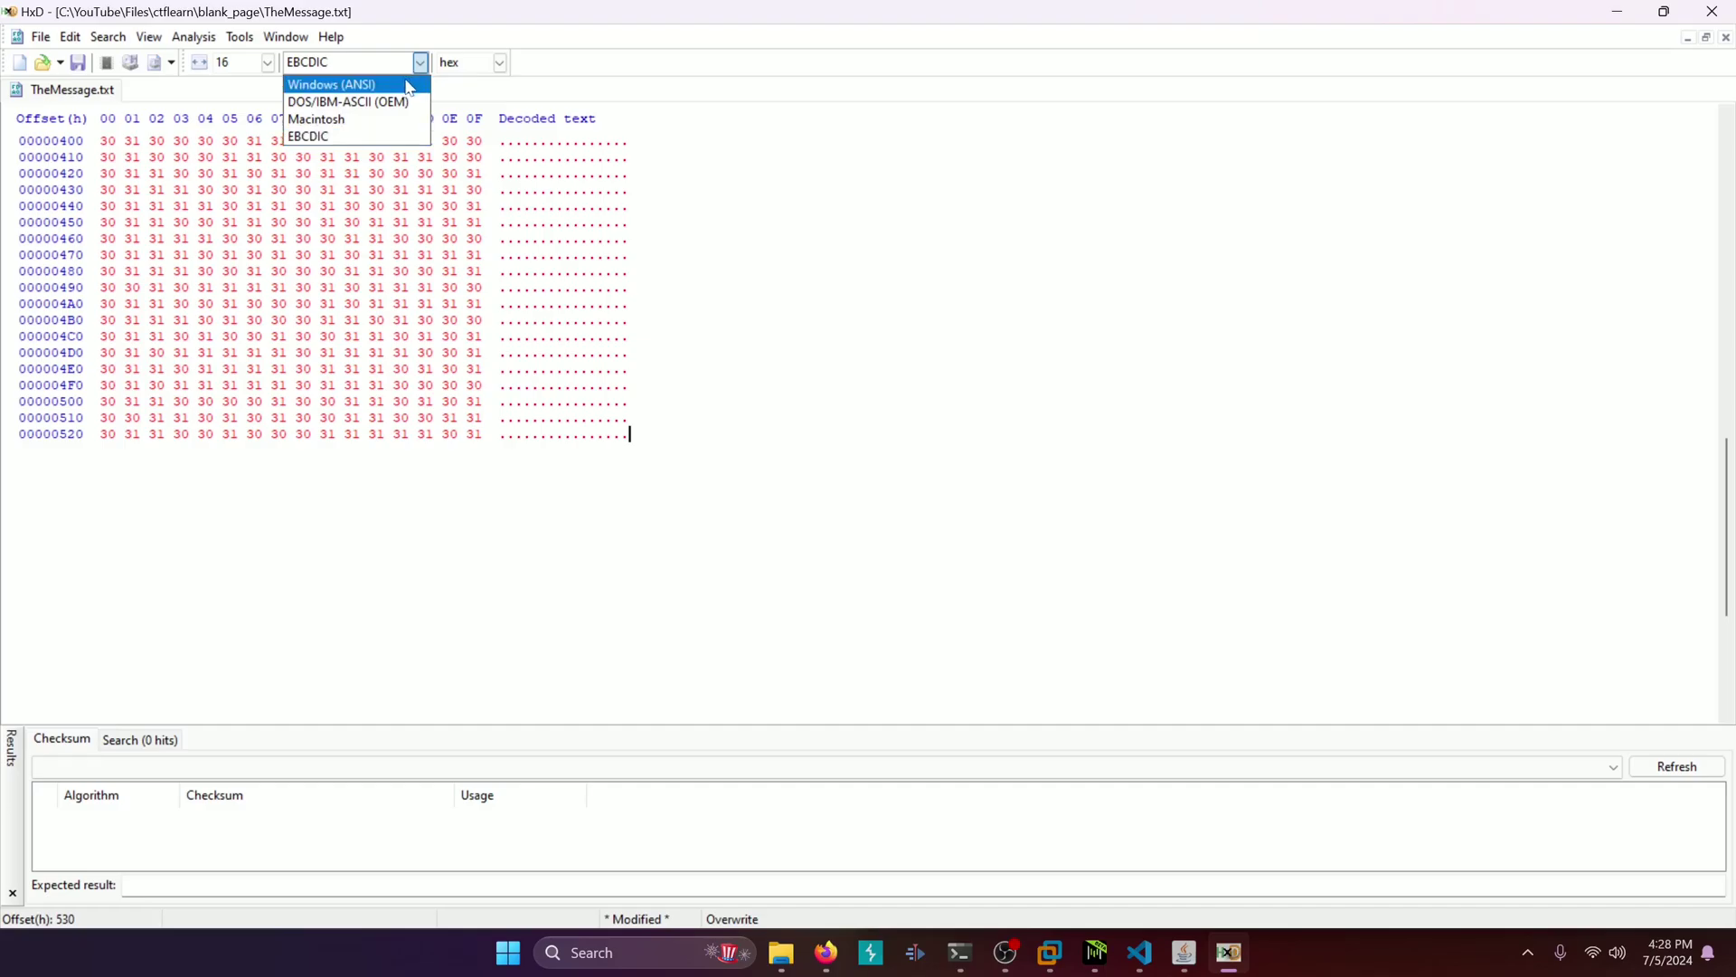
{"action": "left_click", "coordinate": [398, 85]}
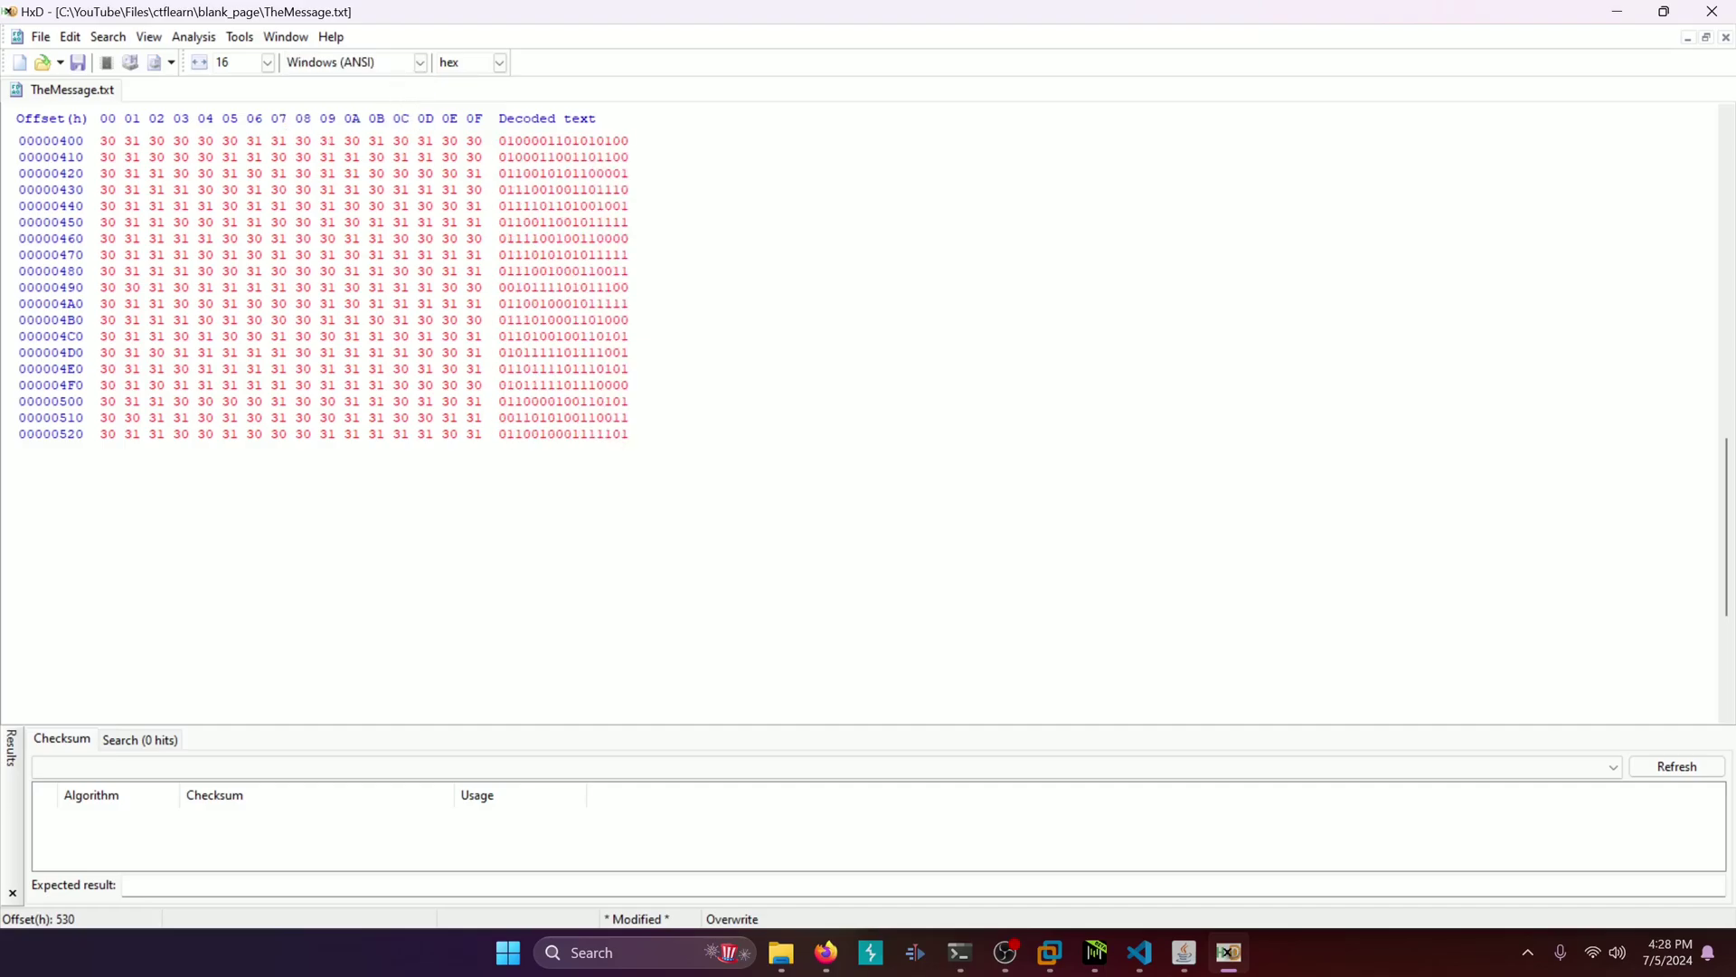
Copy the rows of 0s and 1s binary data
{"action": "left_click_drag", "start_coordinate": [499, 139], "coordinate": [628, 434]}
{"action": "right_click", "coordinate": [579, 344]}
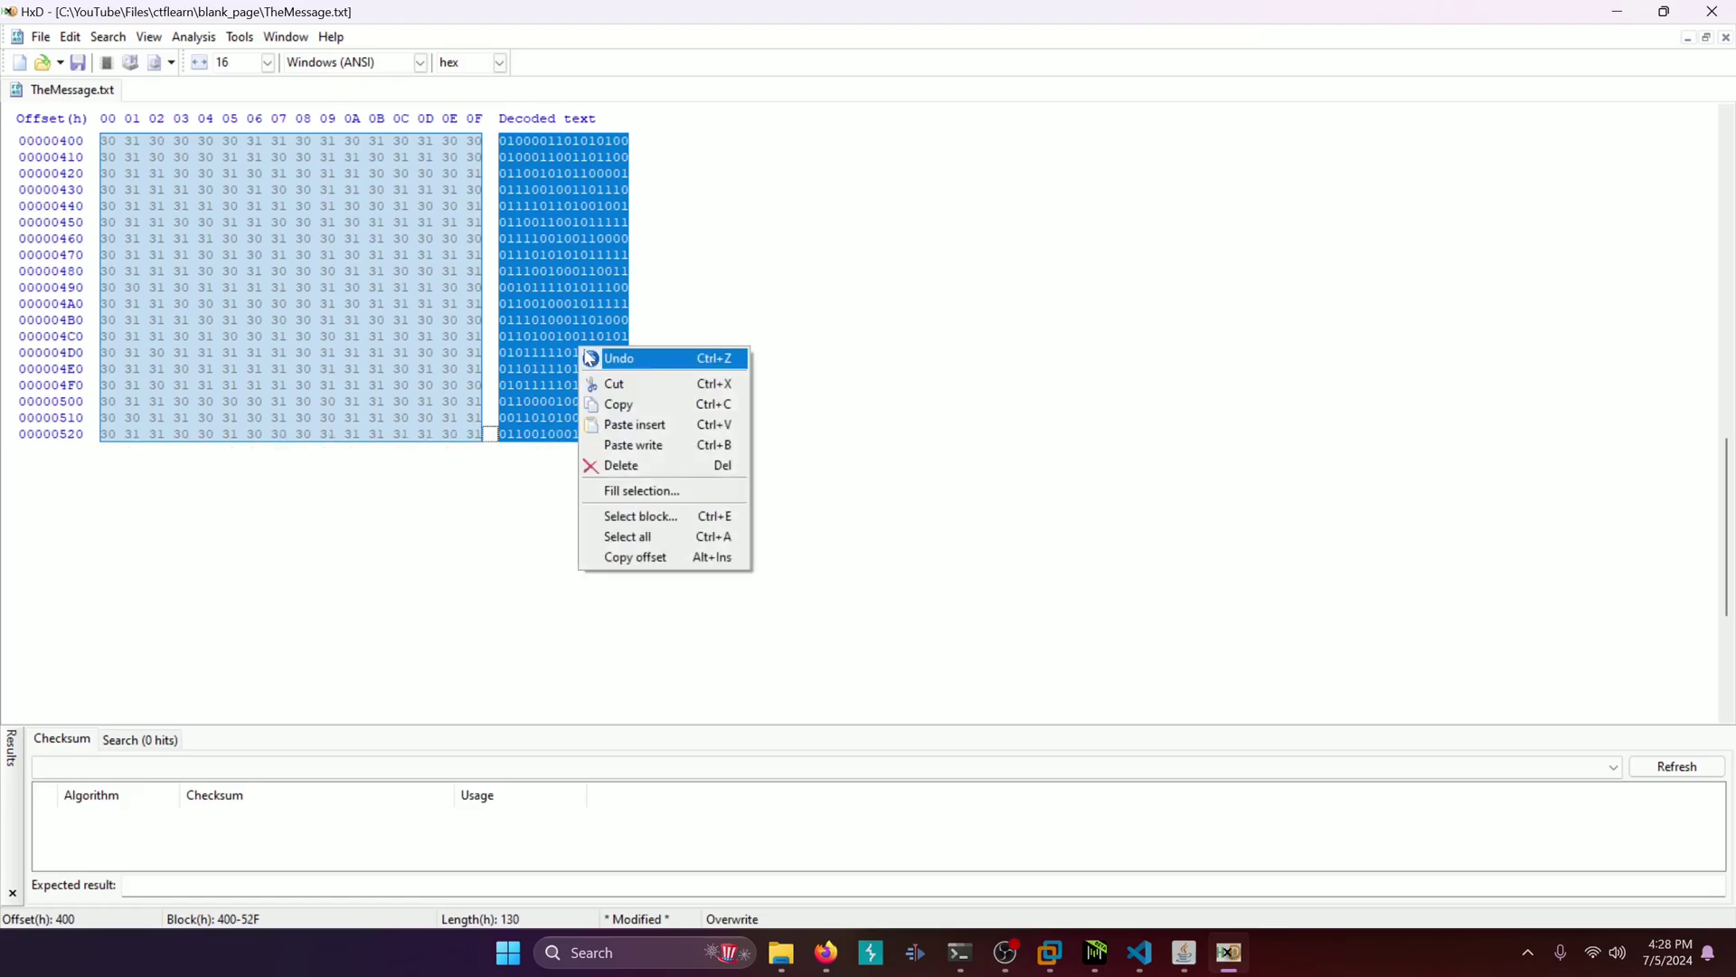
{"action": "left_click", "coordinate": [616, 402]}
Decode the pasted binary string in CyberChef with a From Binary recipe
{"action": "left_click", "coordinate": [825, 953]}
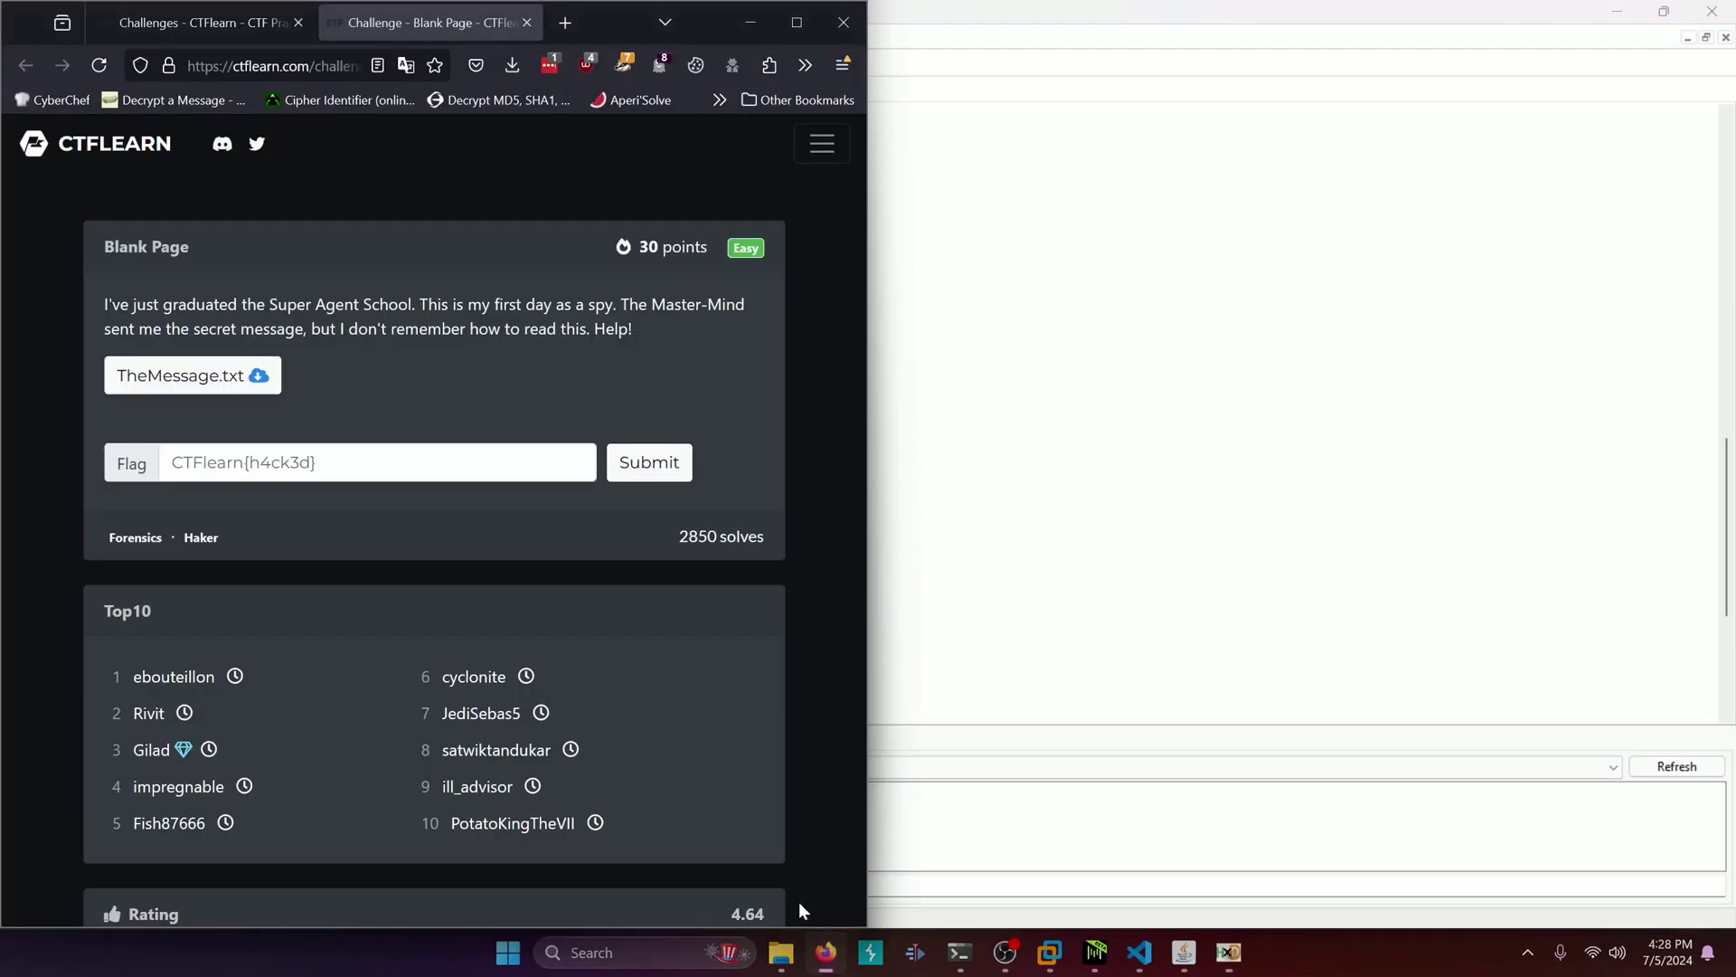
{"action": "left_click", "coordinate": [564, 22]}
{"action": "left_click", "coordinate": [73, 102]}
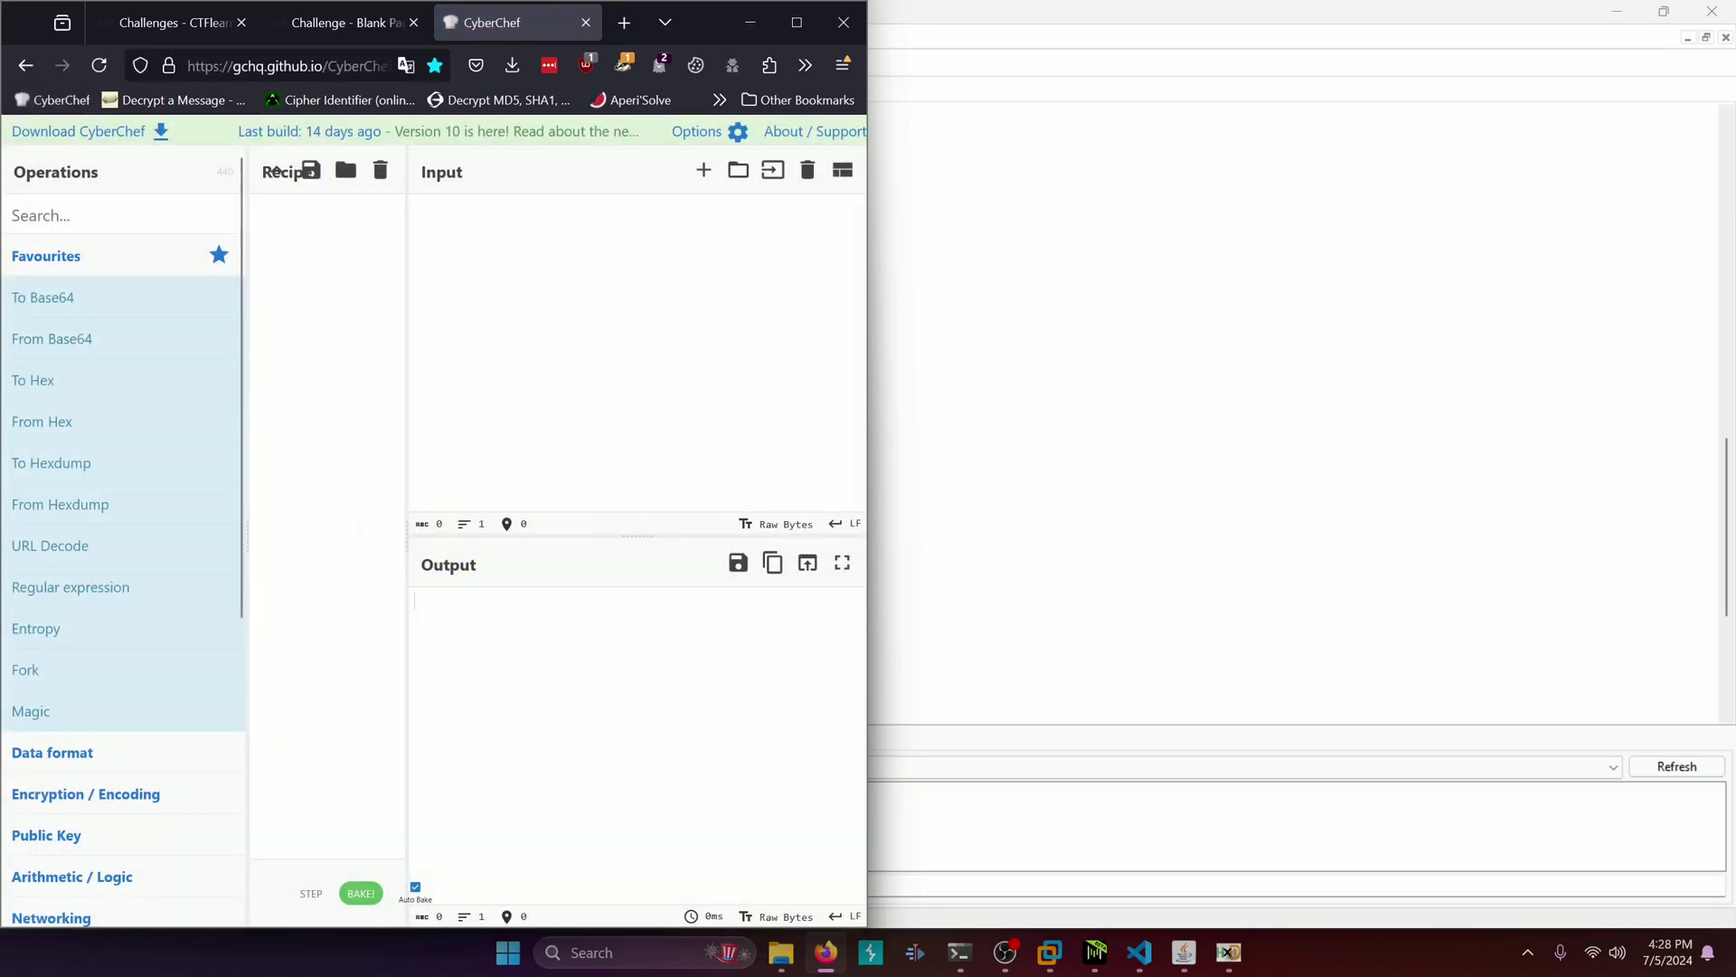
{"action": "key", "text": "ctrl+v"}
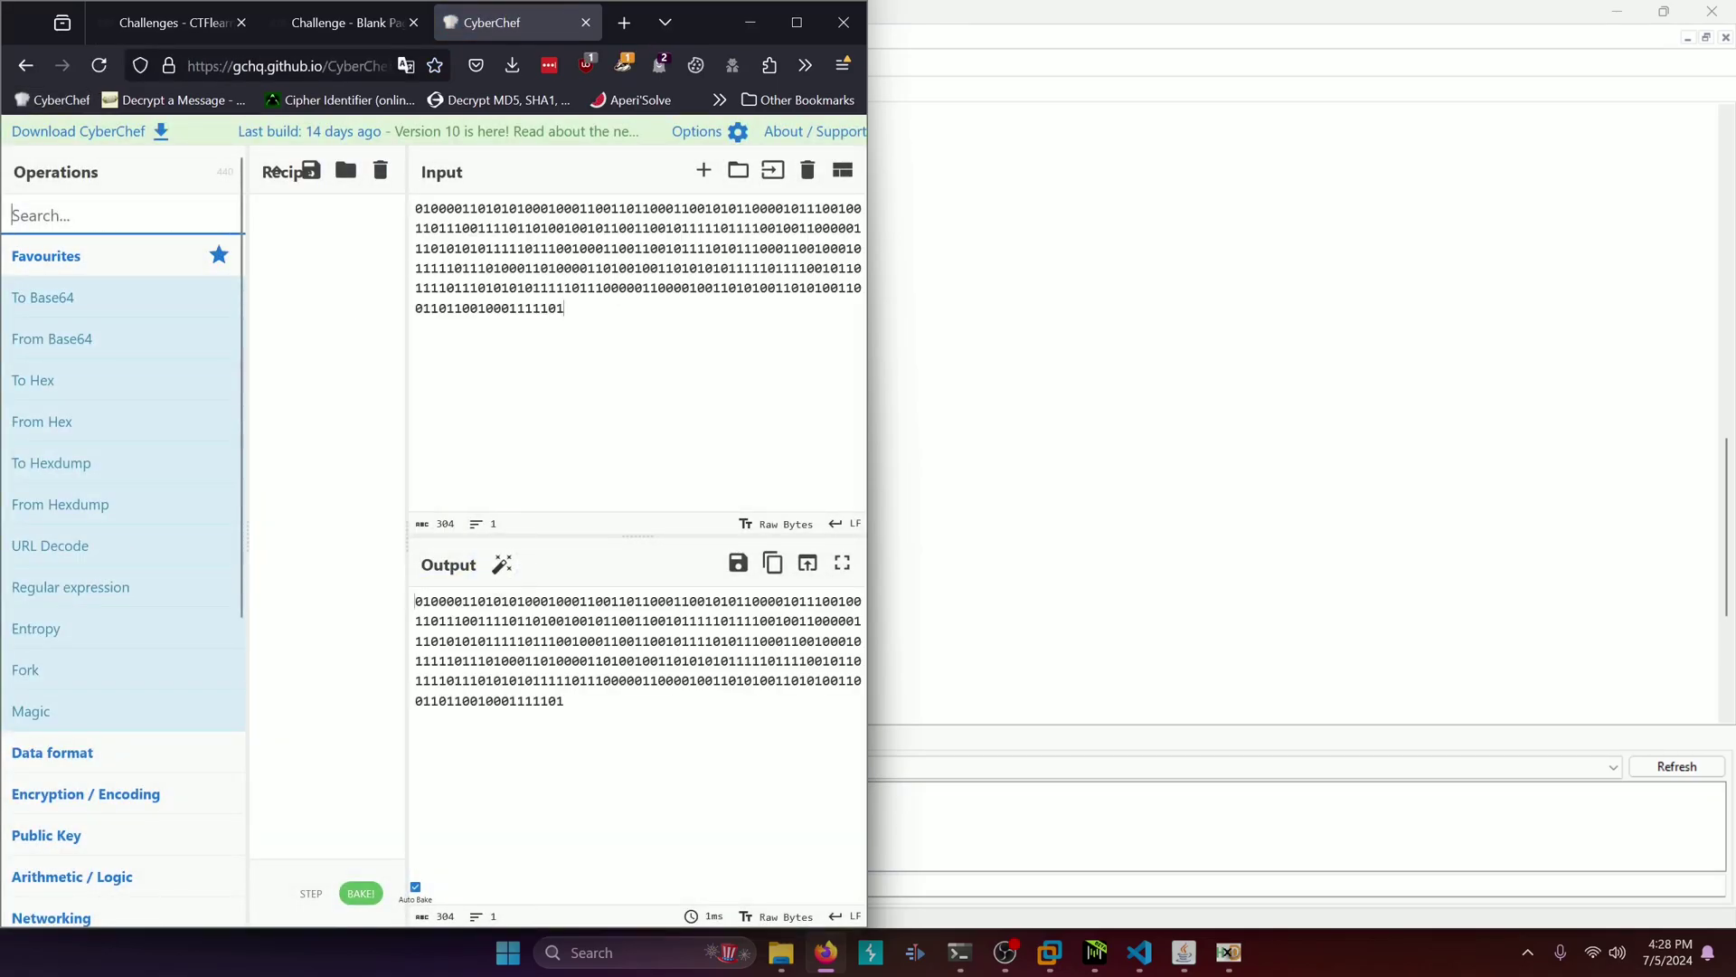
{"action": "type", "text": "binary"}
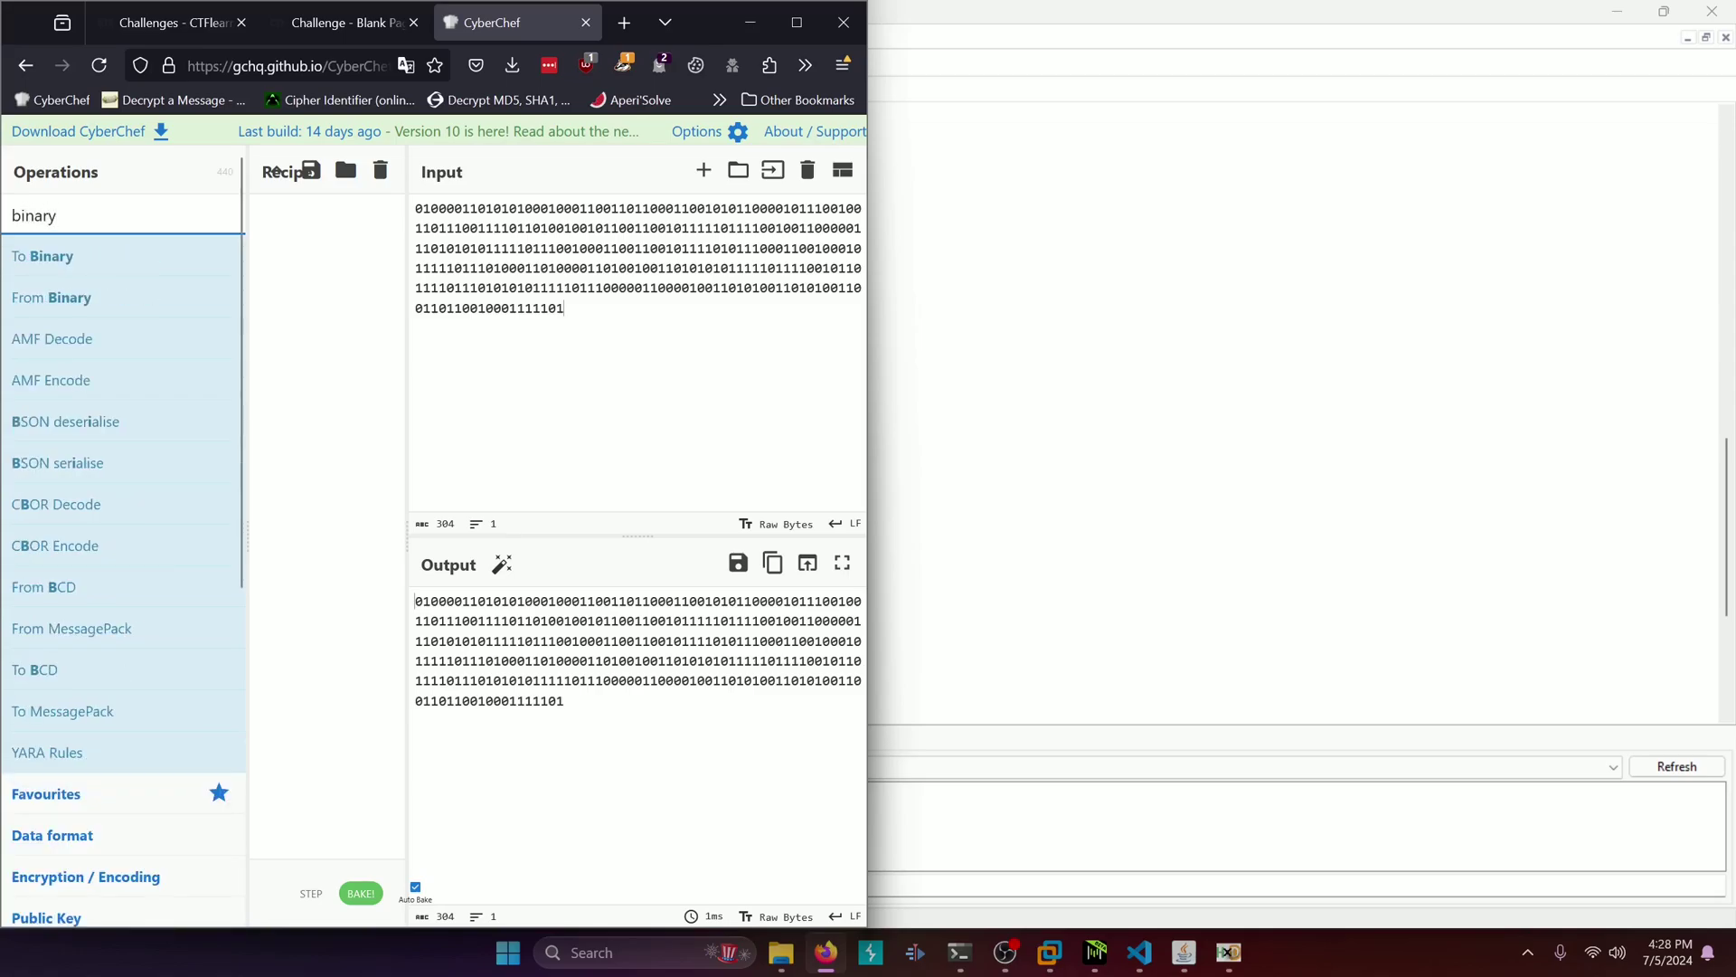
{"action": "left_click_drag", "start_coordinate": [55, 296], "coordinate": [302, 272]}
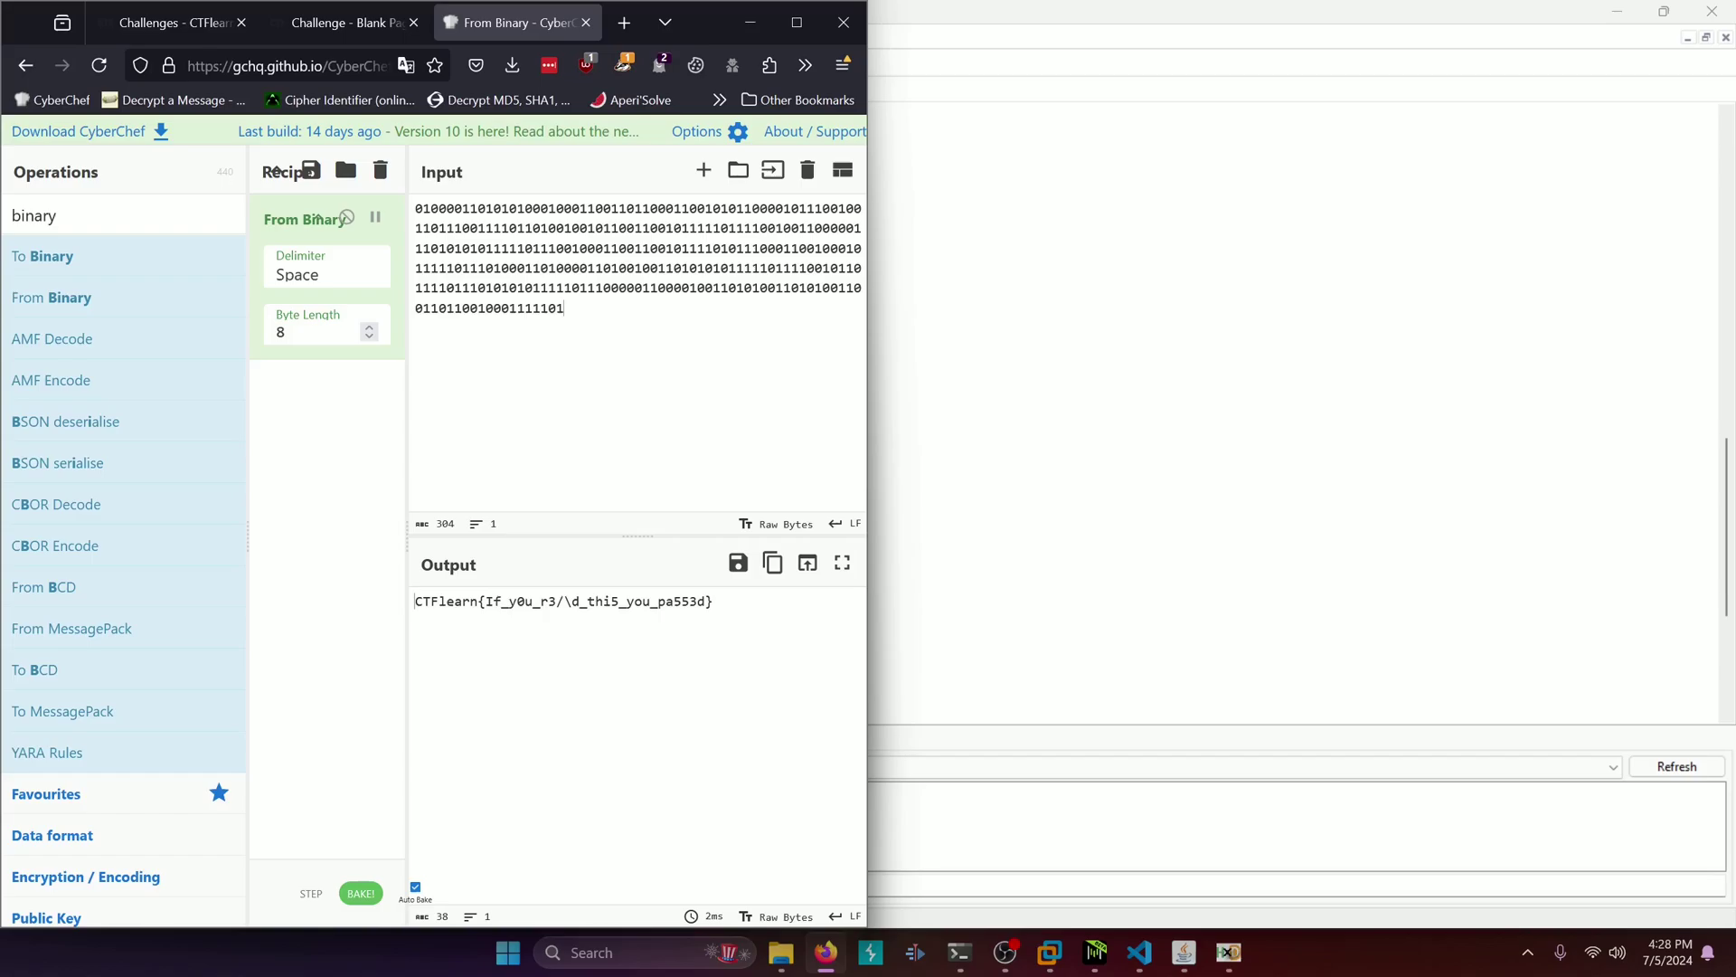
Submit the decoded flag on the CTFlearn Blank Page challenge
{"action": "left_click", "coordinate": [772, 563]}
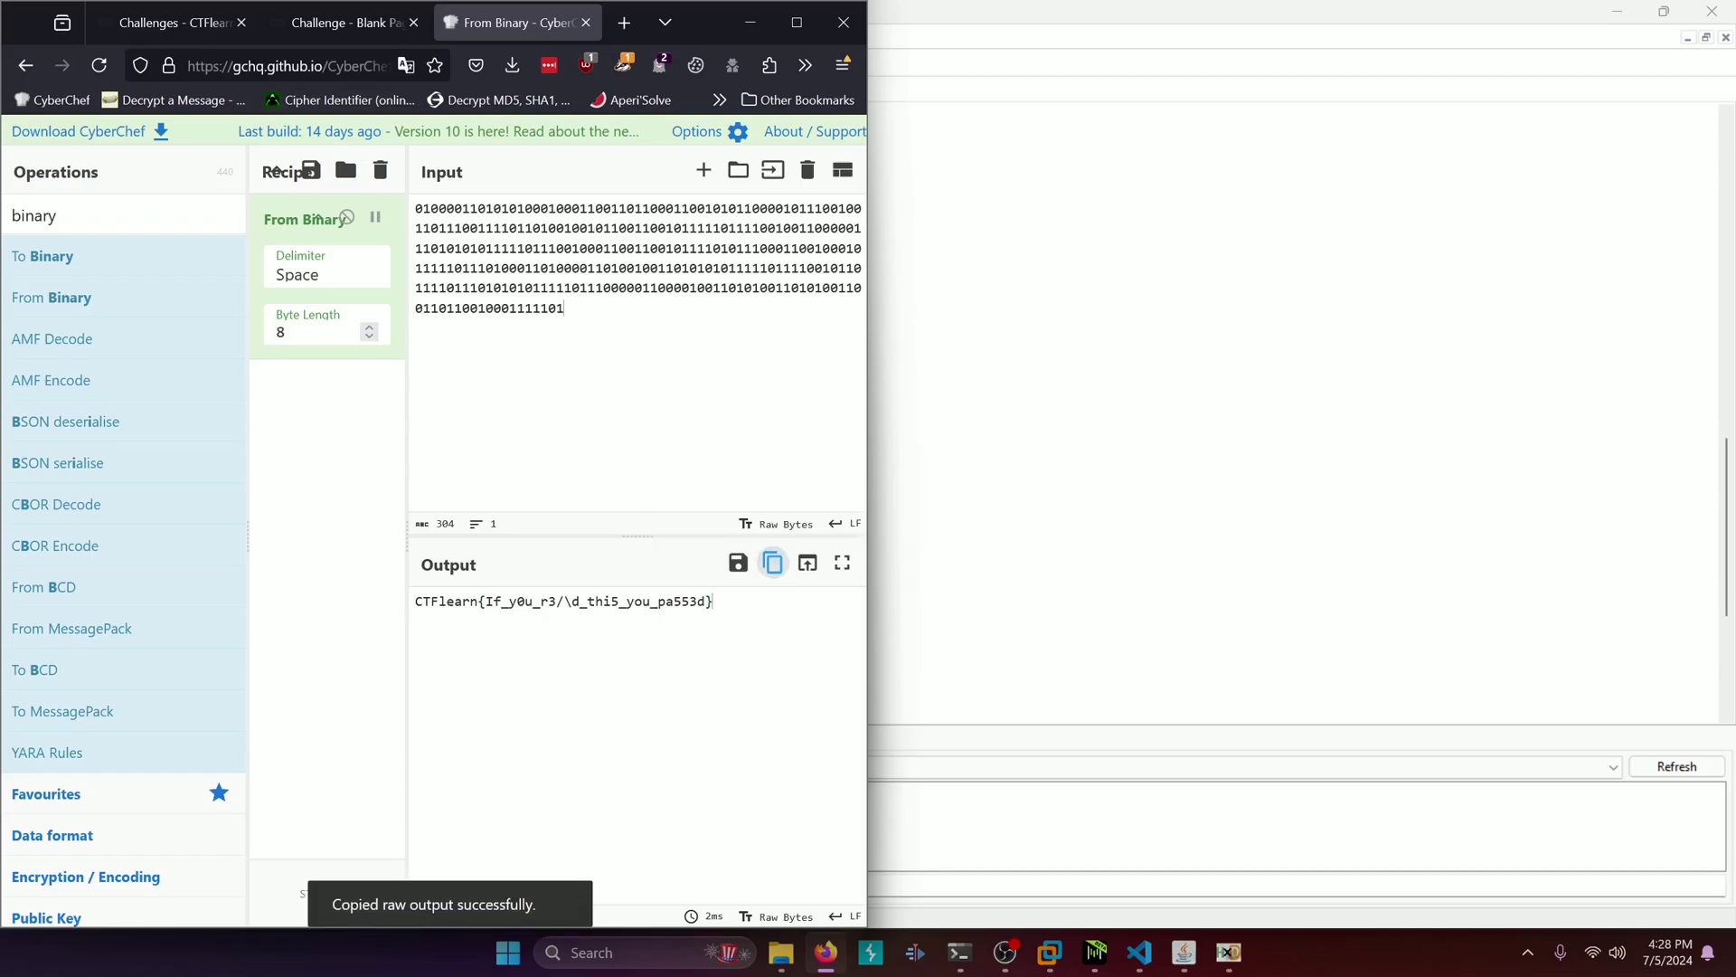
{"action": "left_click", "coordinate": [355, 27]}
{"action": "left_click", "coordinate": [367, 462]}
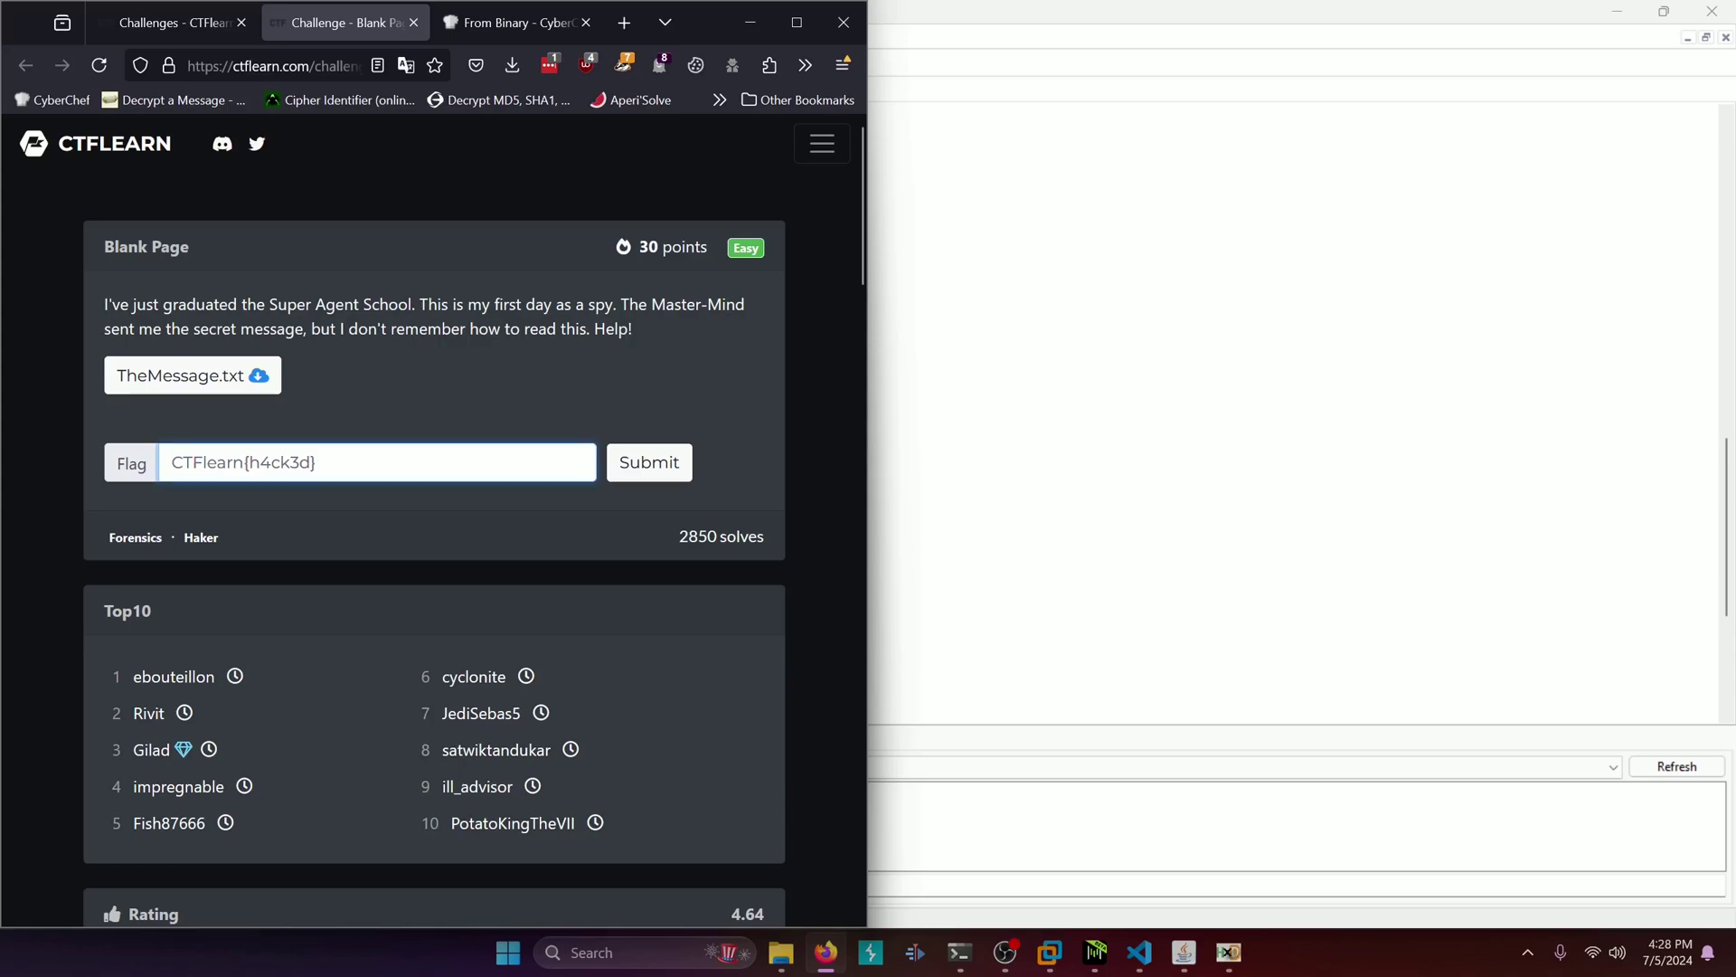
{"action": "key", "text": "ctrl+v"}
{"action": "left_click", "coordinate": [649, 462]}
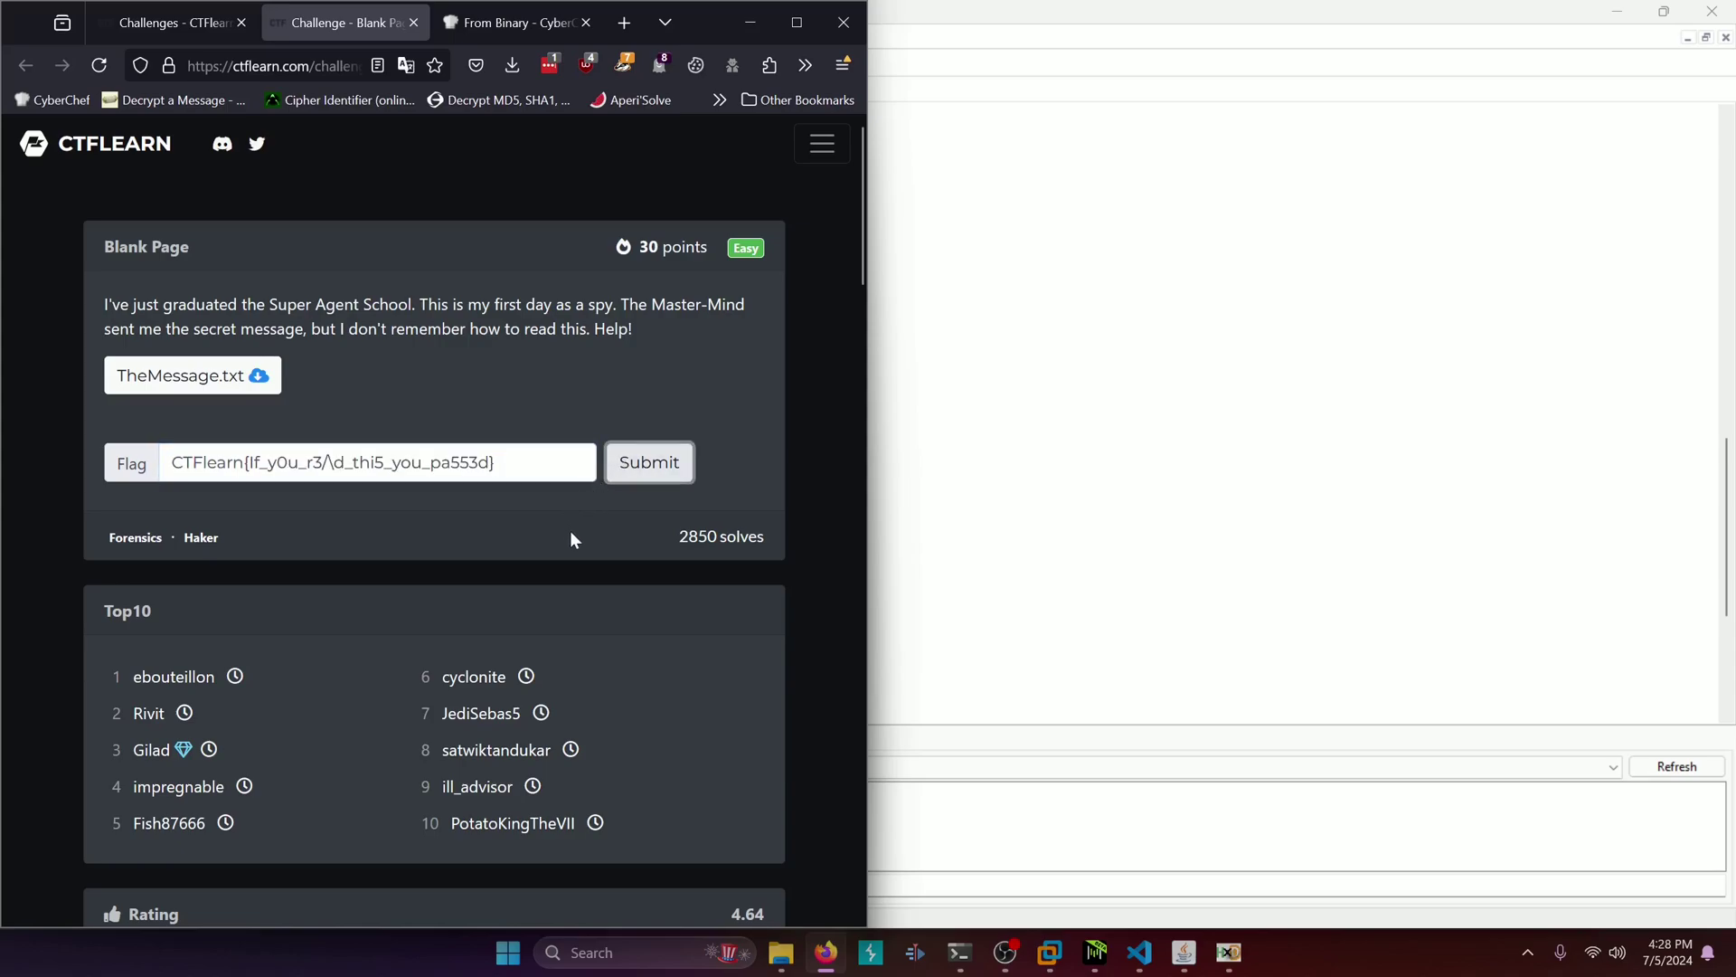